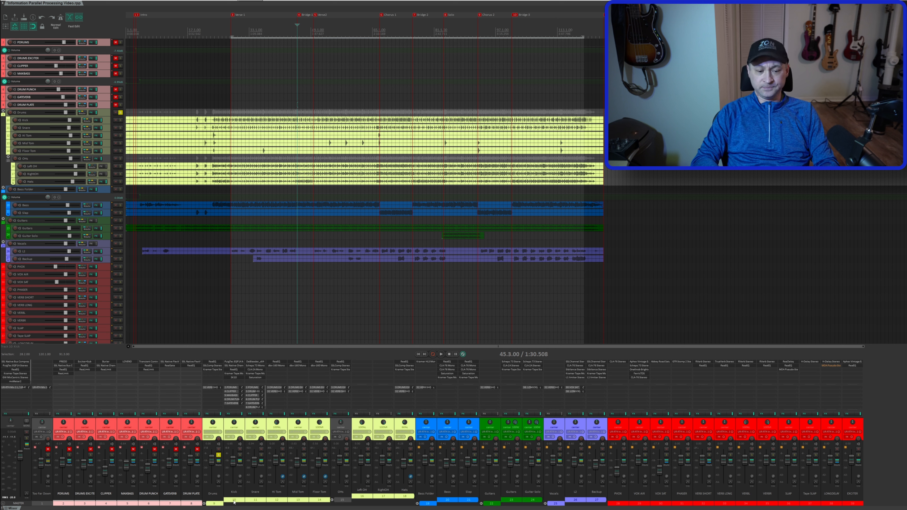
Play the drums, comparing the seven parallel tracks PDRUMS through DRUM PLATE muted and unmuted, and leave them unmuted
{"action": "key", "text": "space"}
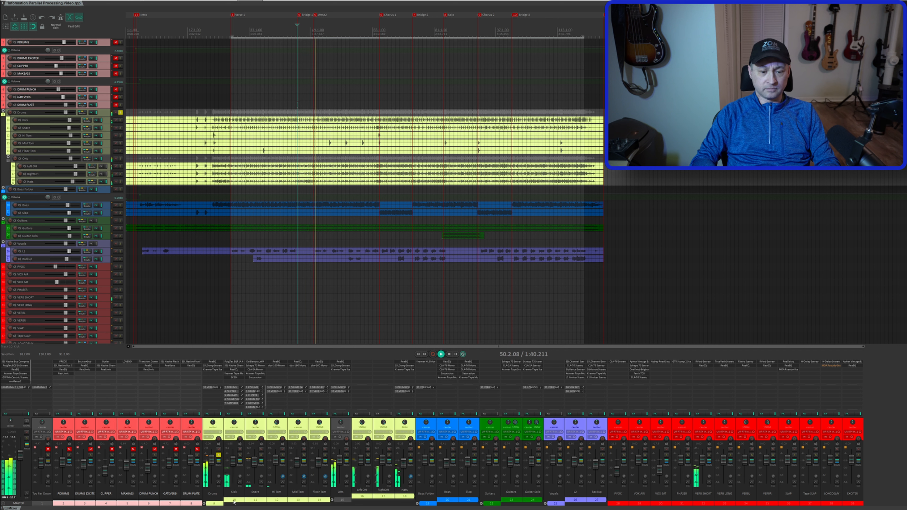
{"action": "key", "text": "space"}
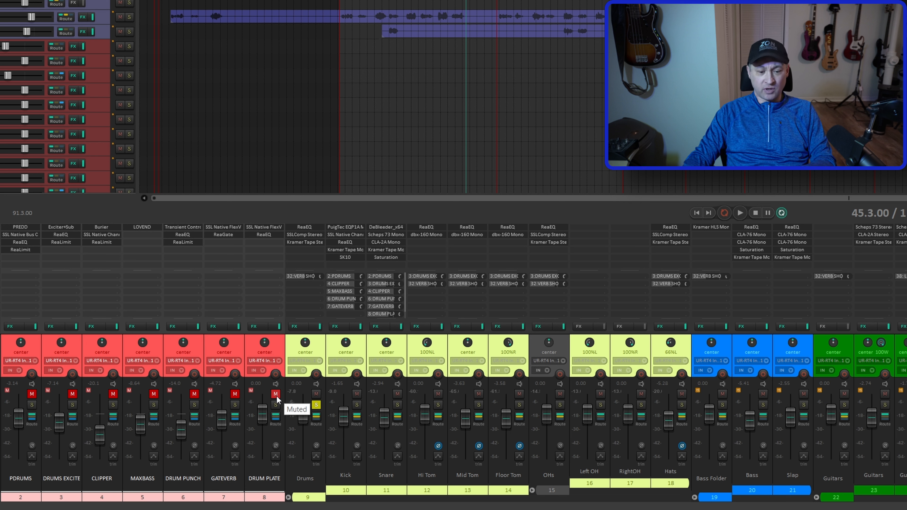
{"action": "key", "text": "space"}
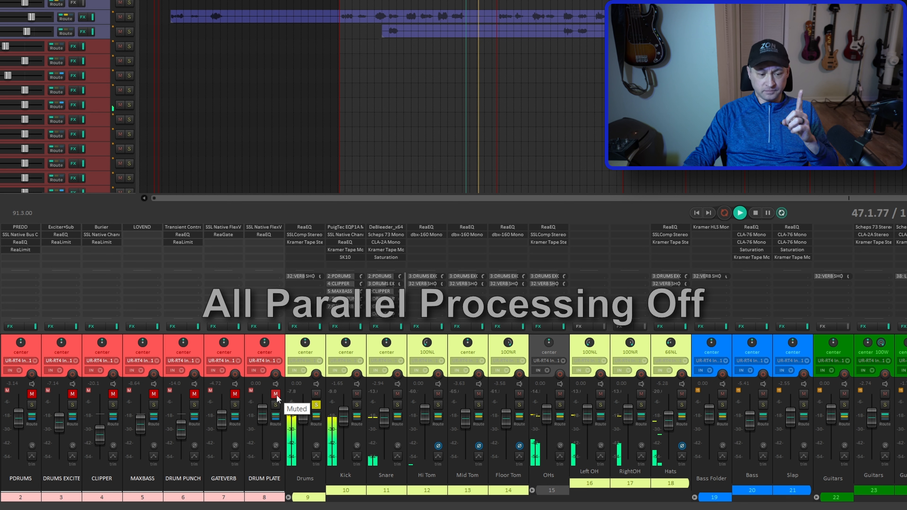
{"action": "left_click", "coordinate": [276, 393]}
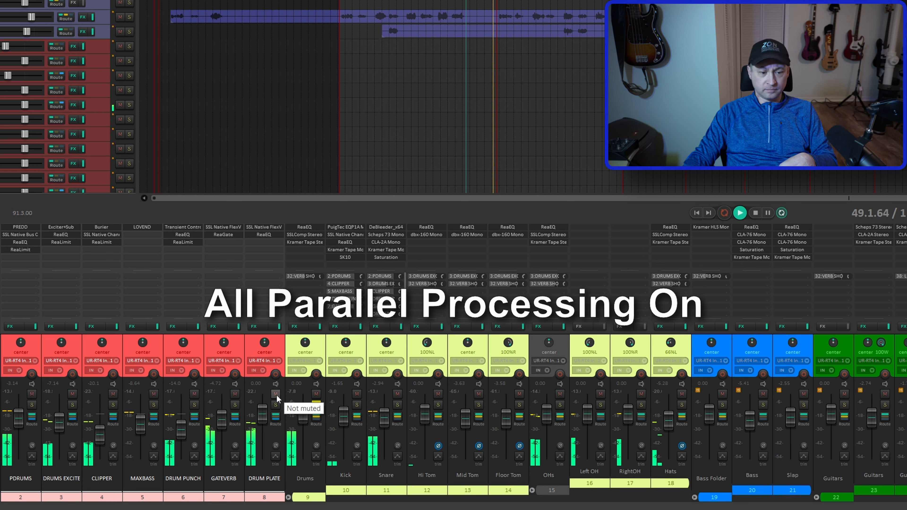
{"action": "left_click", "coordinate": [275, 394]}
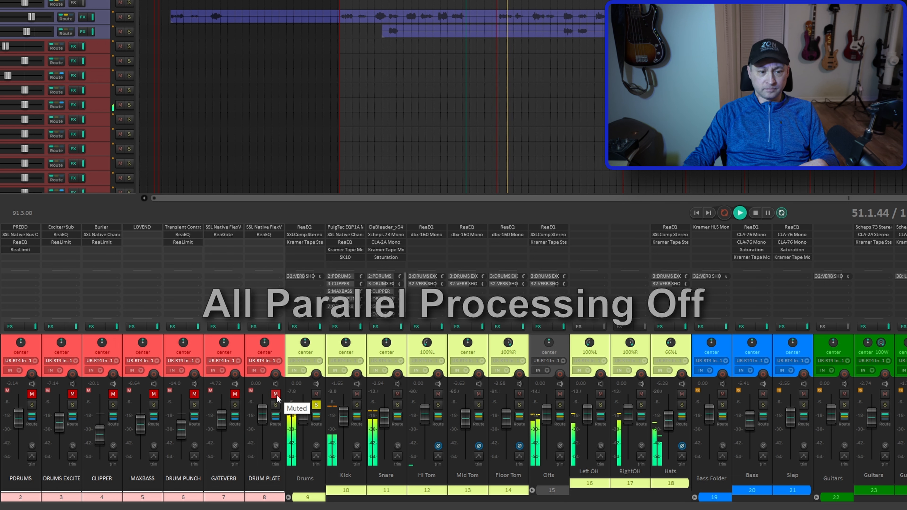
{"action": "left_click", "coordinate": [275, 394]}
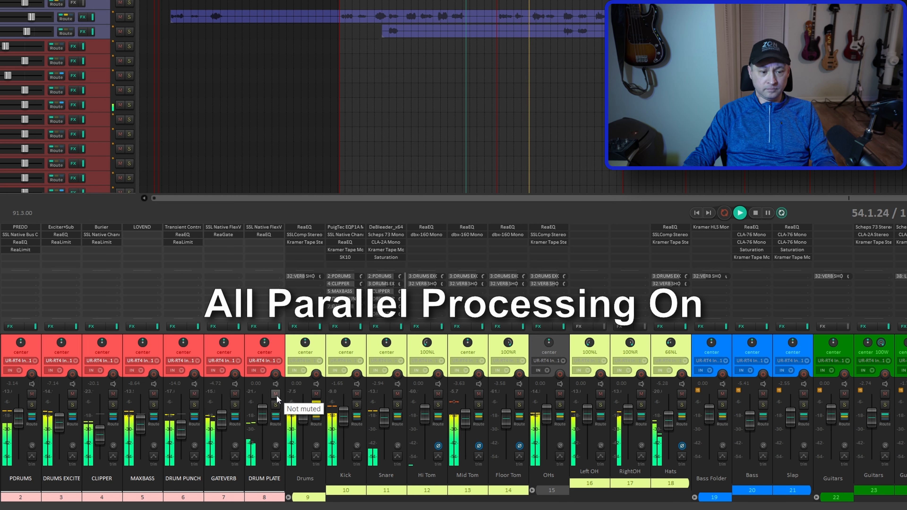
{"action": "key", "text": "space"}
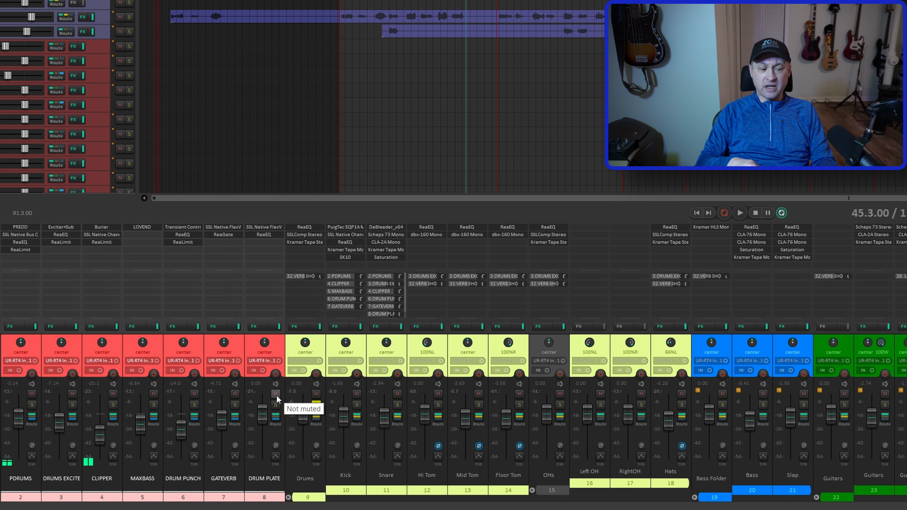
Solo only the PDRUMS track, check its receives, and audition it from bar 45
{"action": "left_click", "coordinate": [37, 347]}
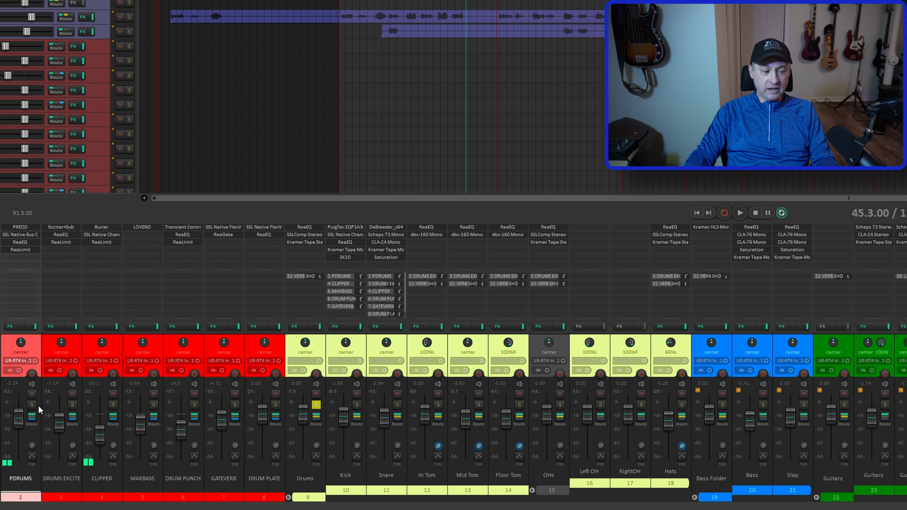
{"action": "left_click", "coordinate": [31, 405]}
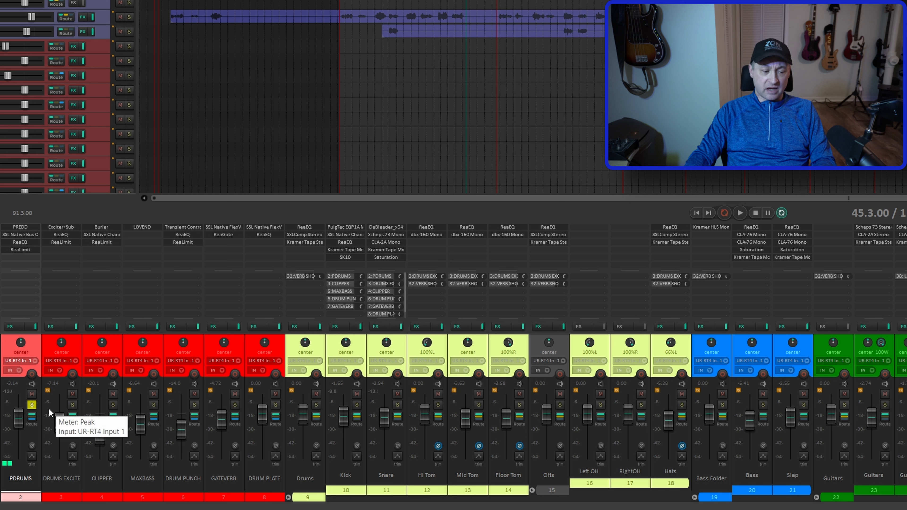
{"action": "mouse_move", "coordinate": [34, 422]}
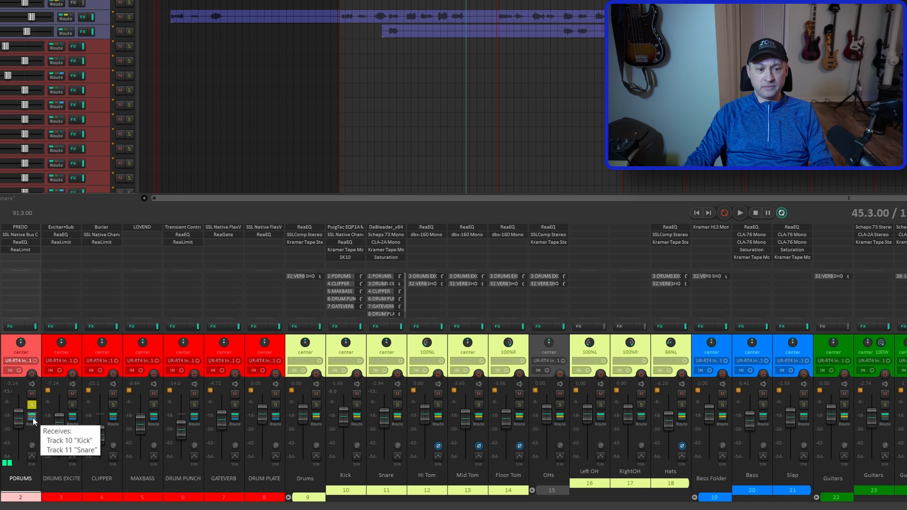
{"action": "key", "text": "space"}
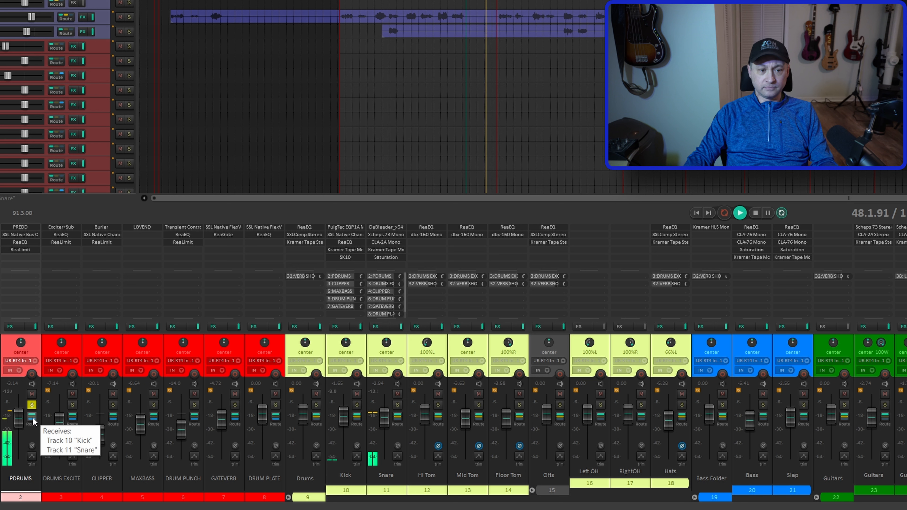
{"action": "key", "text": "space"}
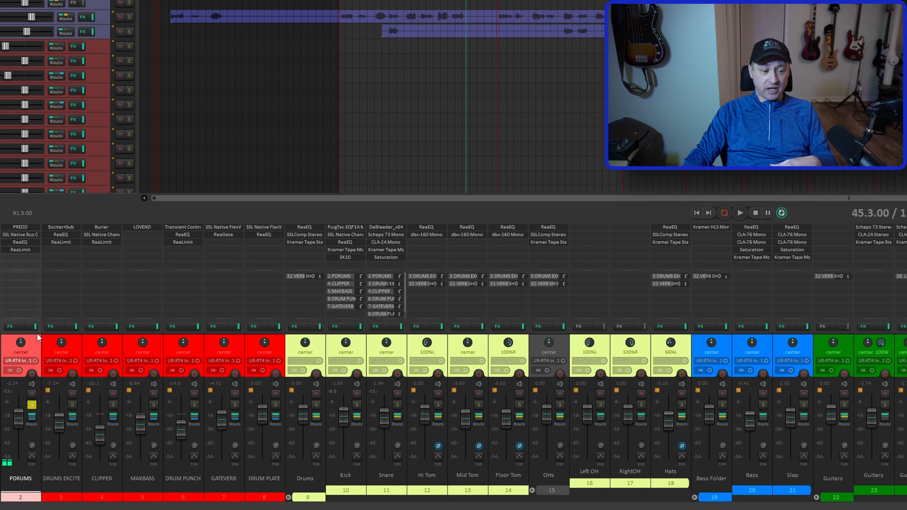
Show PREDD in the PDRUMS effects chain and bypass ReaLimit, ReaEQ and the SSL Native Bus Compressor
{"action": "left_click", "coordinate": [178, 280]}
{"action": "left_click", "coordinate": [81, 133]}
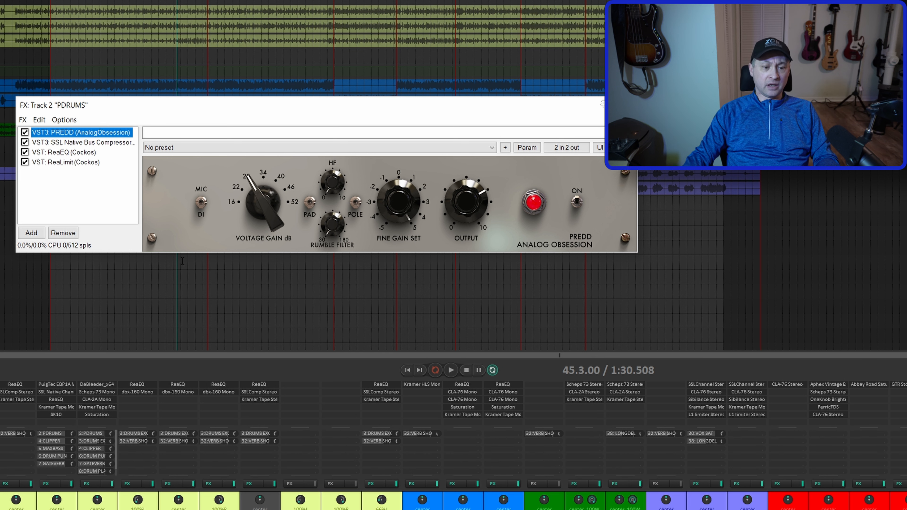
{"action": "left_click", "coordinate": [25, 162]}
{"action": "left_click", "coordinate": [26, 151]}
{"action": "left_click", "coordinate": [25, 142]}
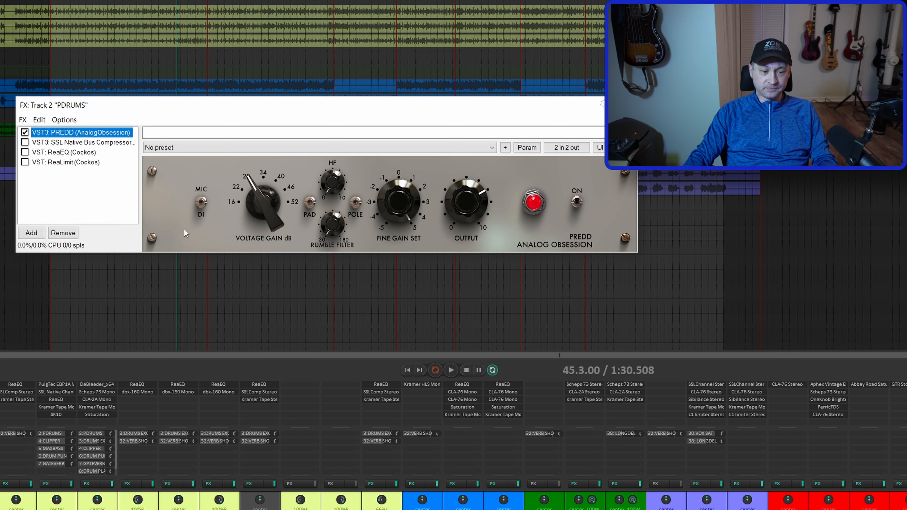
Play the soloed PDRUMS track and compare its sound with PREDD off and on, leaving PREDD on
{"action": "key", "text": "space"}
{"action": "left_click", "coordinate": [24, 132]}
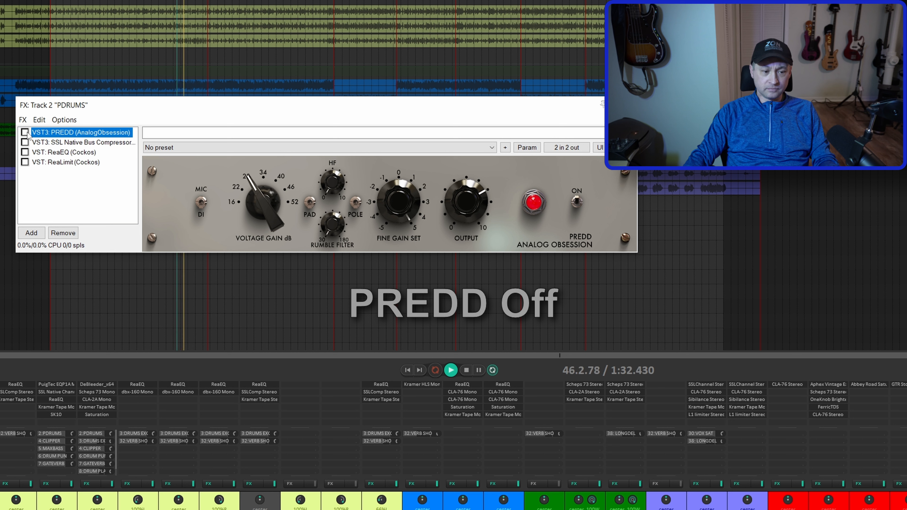
{"action": "left_click", "coordinate": [25, 132]}
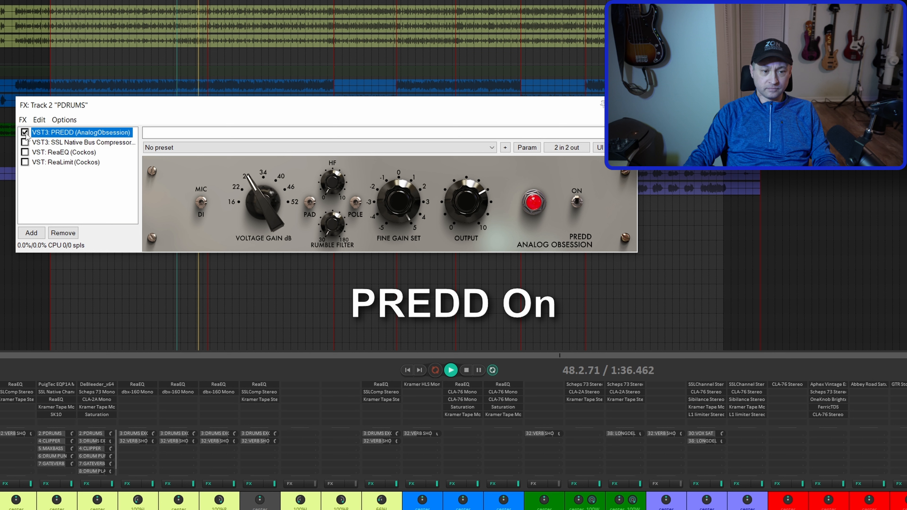
{"action": "key", "text": "space"}
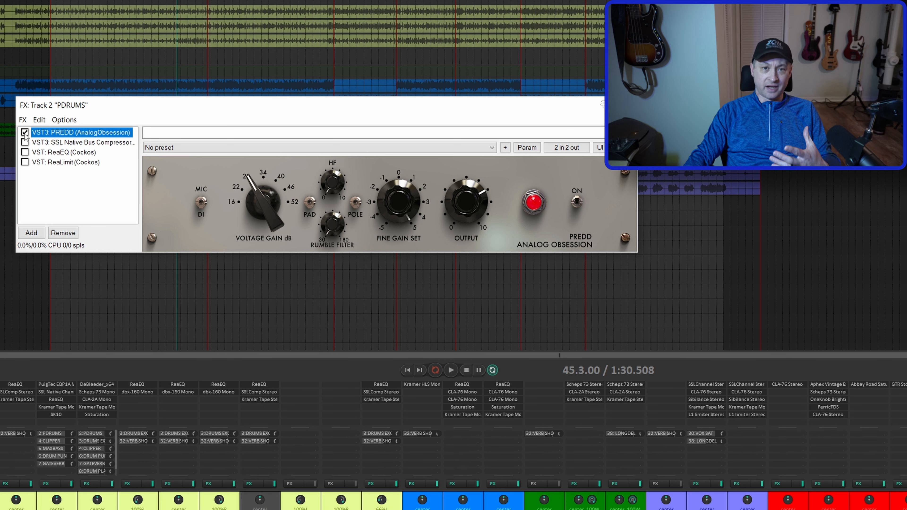
Enable the SSL Native Bus Compressor on PDRUMS and audition its compression during playback
{"action": "left_click", "coordinate": [40, 143]}
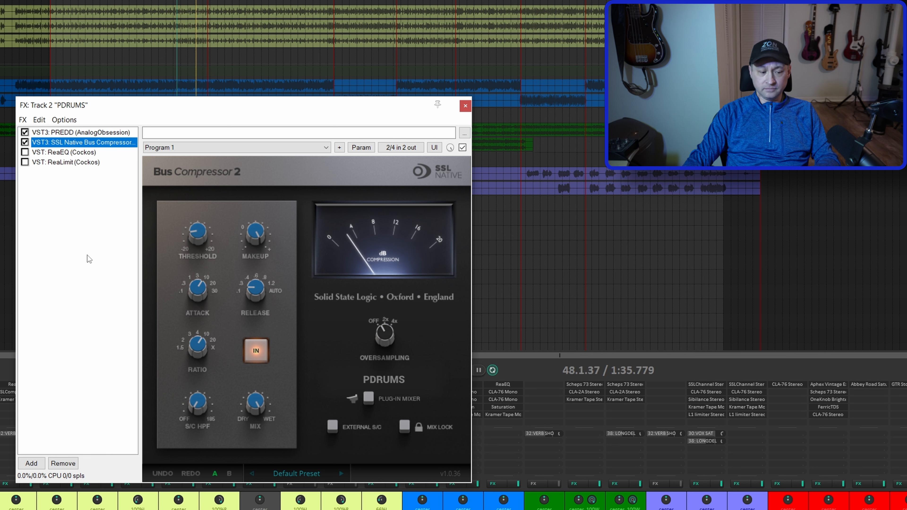
{"action": "key", "text": "space"}
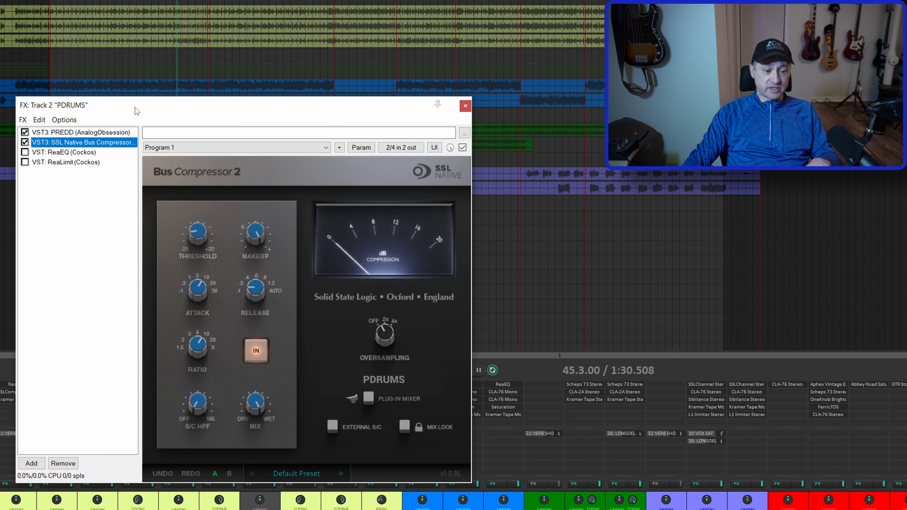
Uncover the mixer sends and inspect the settings of the Kick and Snare sends to PDRUMS
{"action": "left_click_drag", "start_coordinate": [136, 110], "coordinate": [70, 14]}
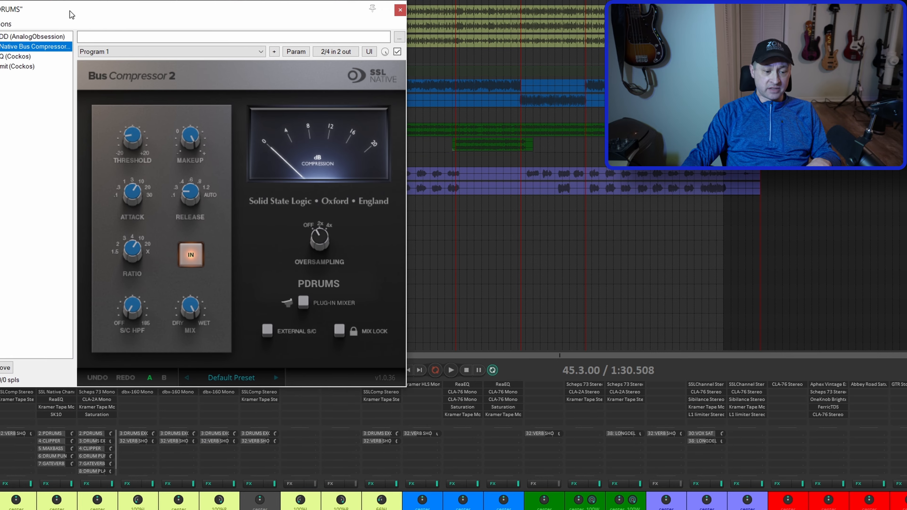
{"action": "left_click", "coordinate": [63, 434]}
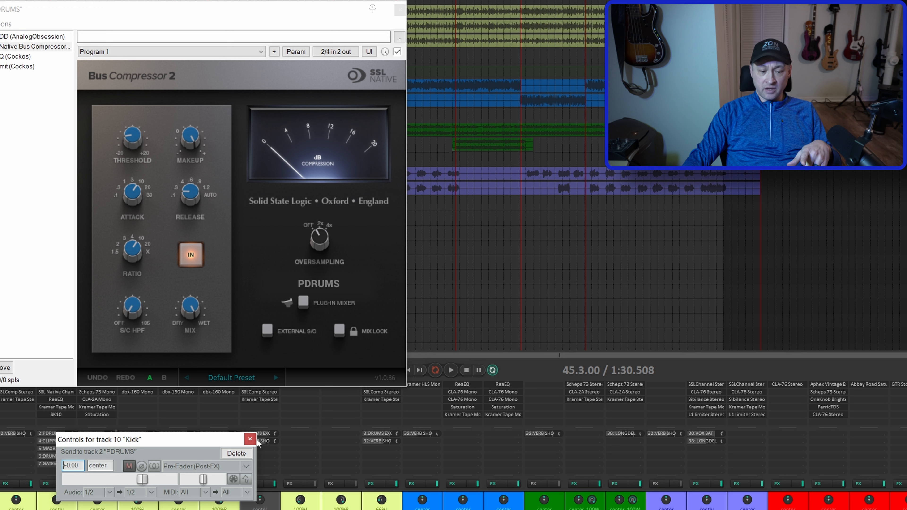
{"action": "left_click", "coordinate": [250, 439]}
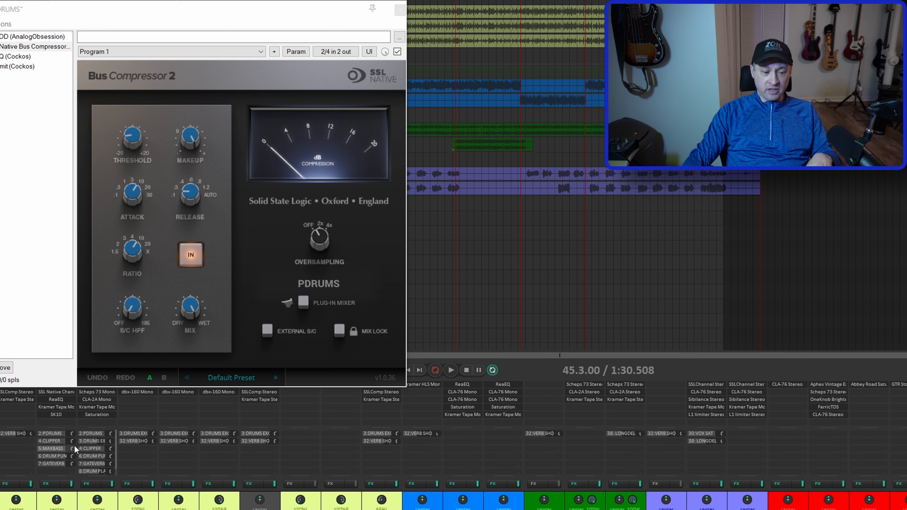
{"action": "left_click", "coordinate": [91, 434]}
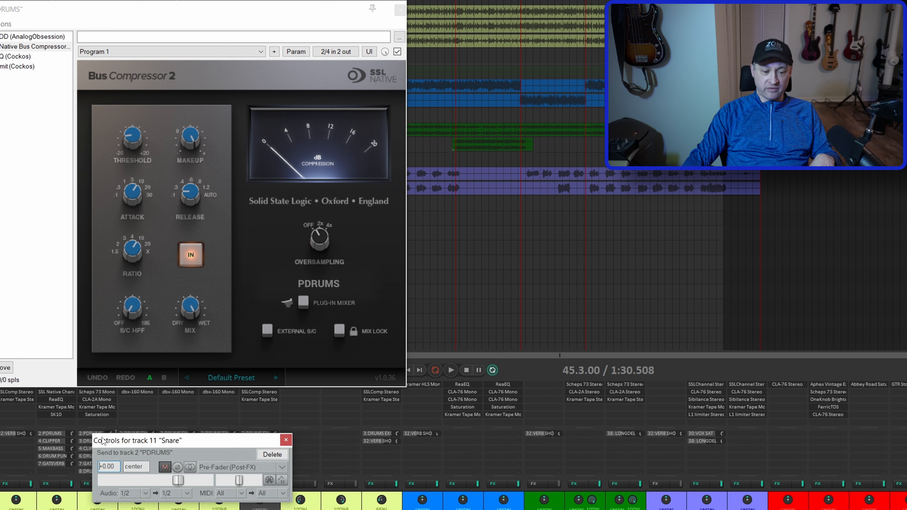
{"action": "left_click", "coordinate": [286, 440]}
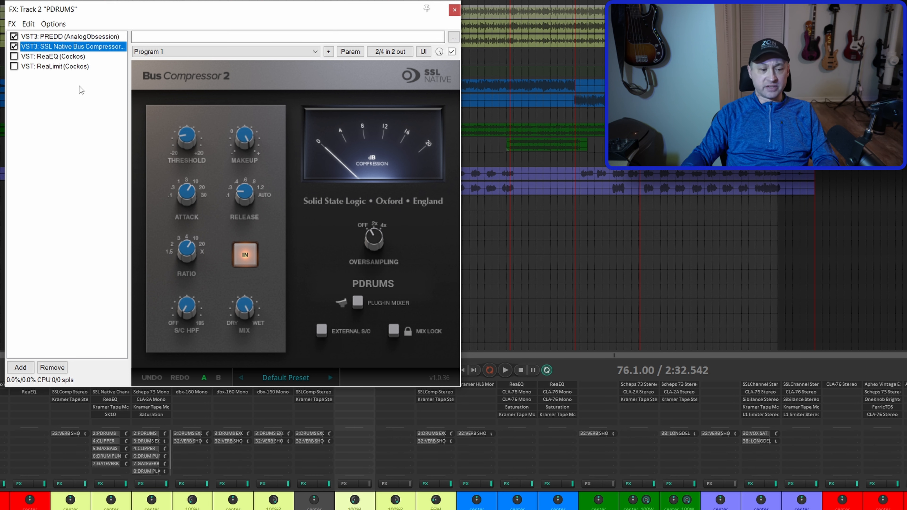
Enable ReaEQ on PDRUMS and examine its high-pass band 1 and low-pass band 6 settings
{"action": "left_click", "coordinate": [60, 57]}
{"action": "left_click", "coordinate": [14, 56]}
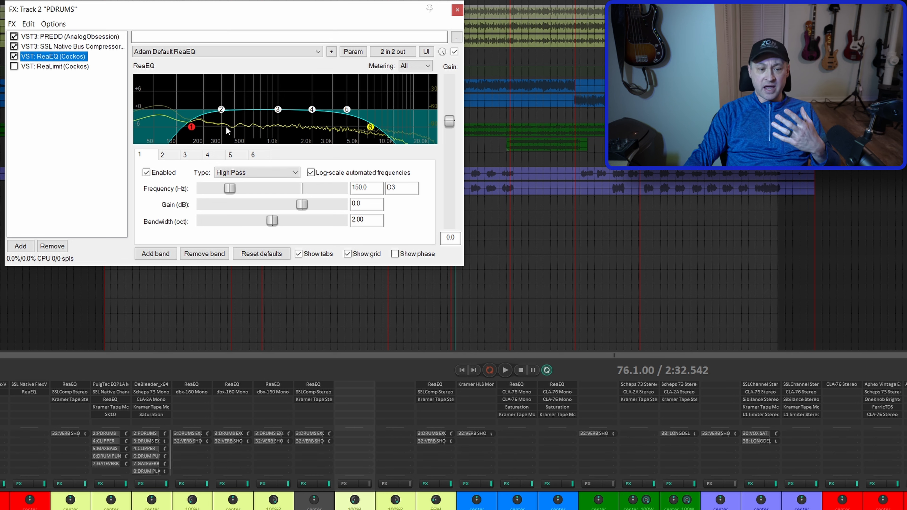
{"action": "left_click", "coordinate": [252, 155]}
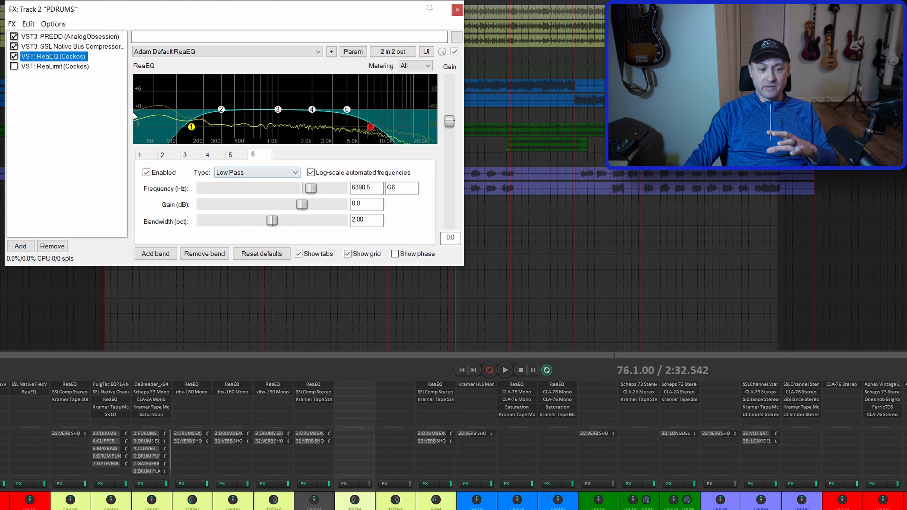
Play PDRUMS and compare its sound with ReaEQ bypassed and enabled, leaving ReaEQ on
{"action": "left_click", "coordinate": [13, 56]}
{"action": "key", "text": "space"}
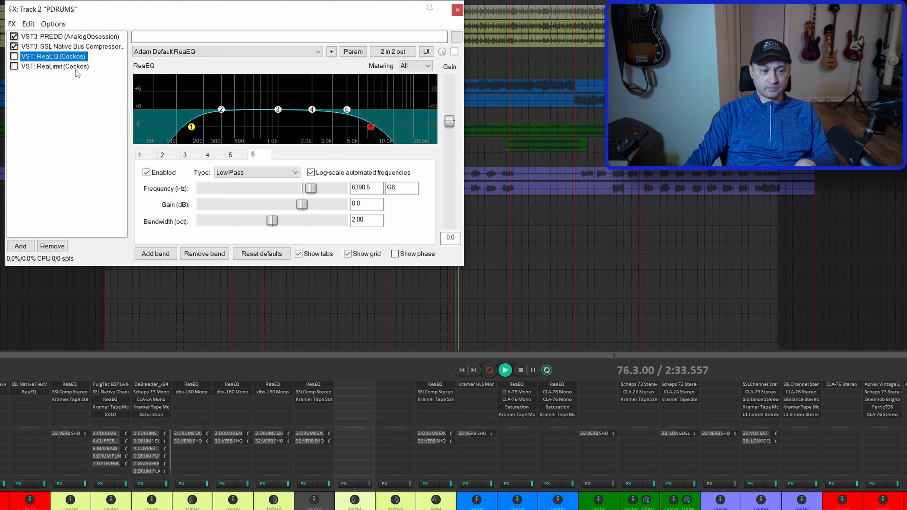
{"action": "left_click", "coordinate": [14, 56]}
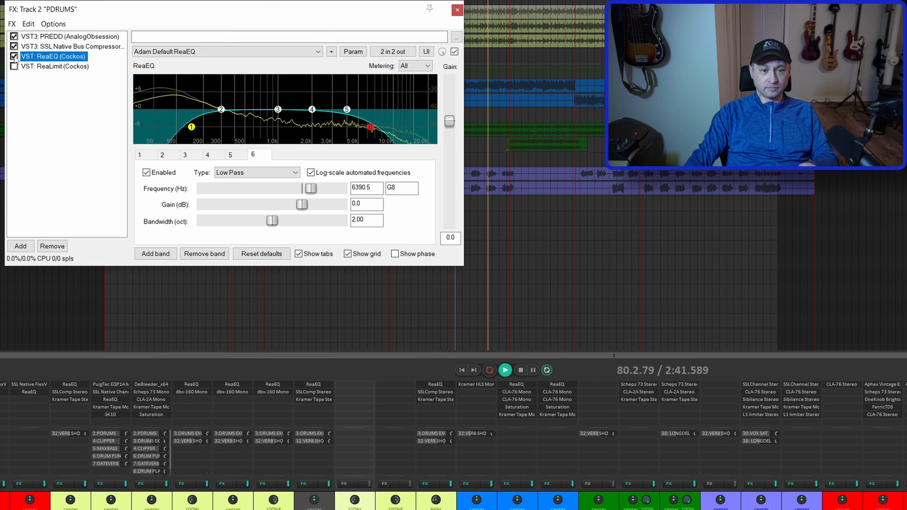
{"action": "key", "text": "space"}
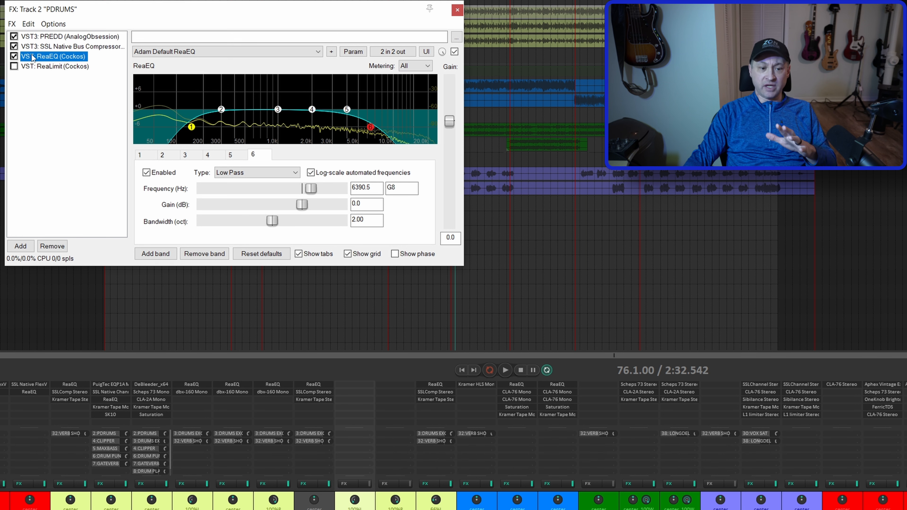
Enable and audition ReaLimit on PDRUMS, return the edit cursor to 45.3.00 and close the effects chain
{"action": "left_click", "coordinate": [50, 67]}
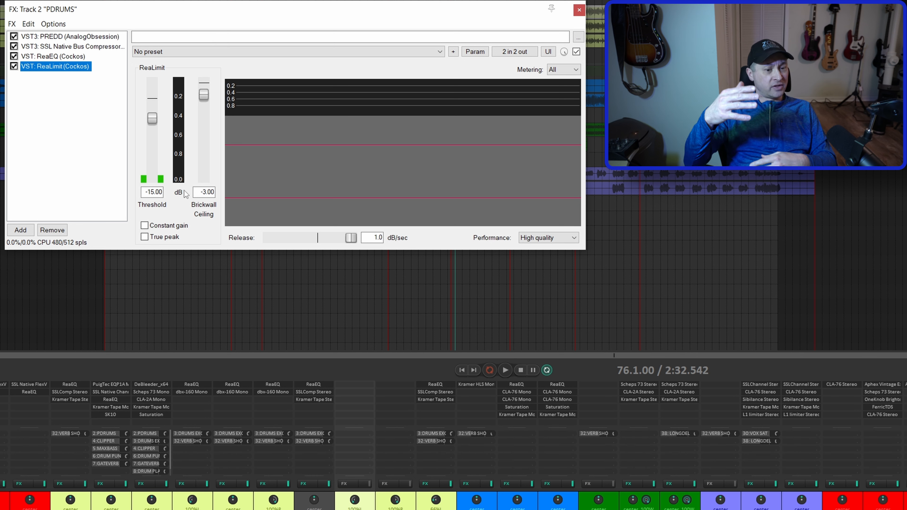
{"action": "key", "text": "space"}
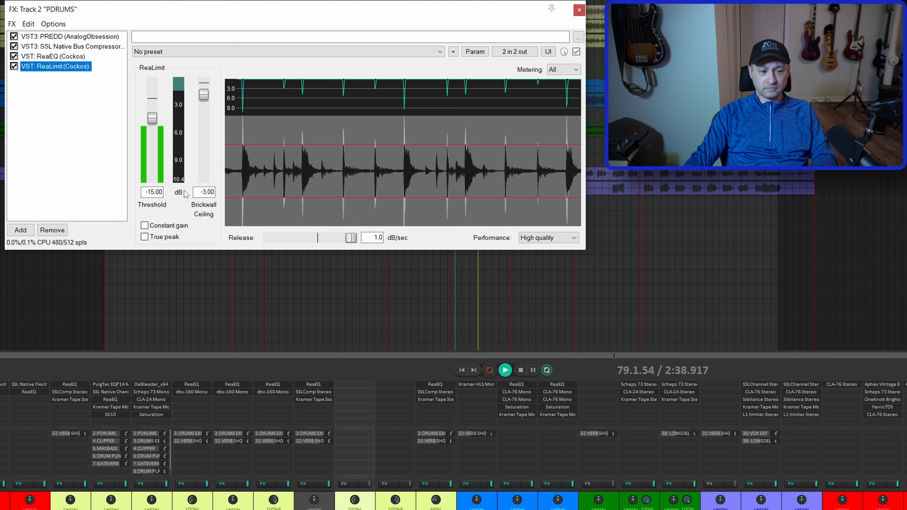
{"action": "key", "text": "space"}
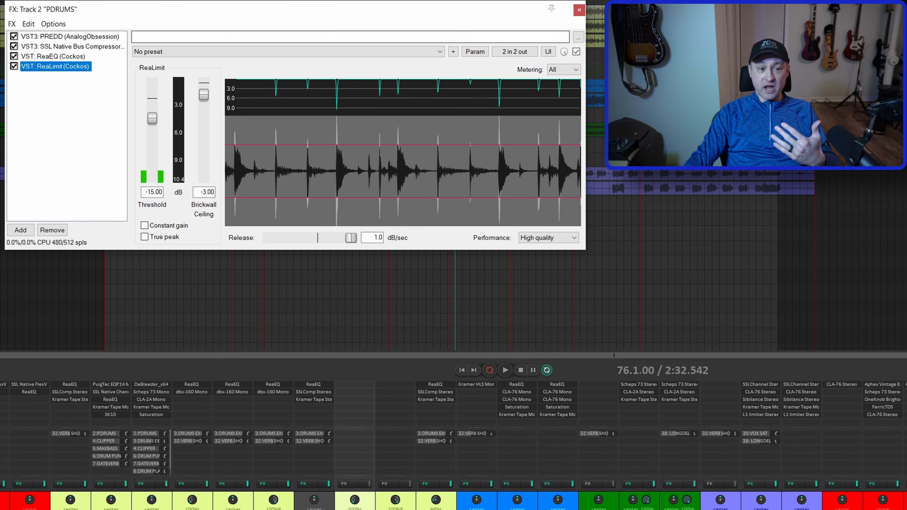
{"action": "left_click", "coordinate": [232, 300]}
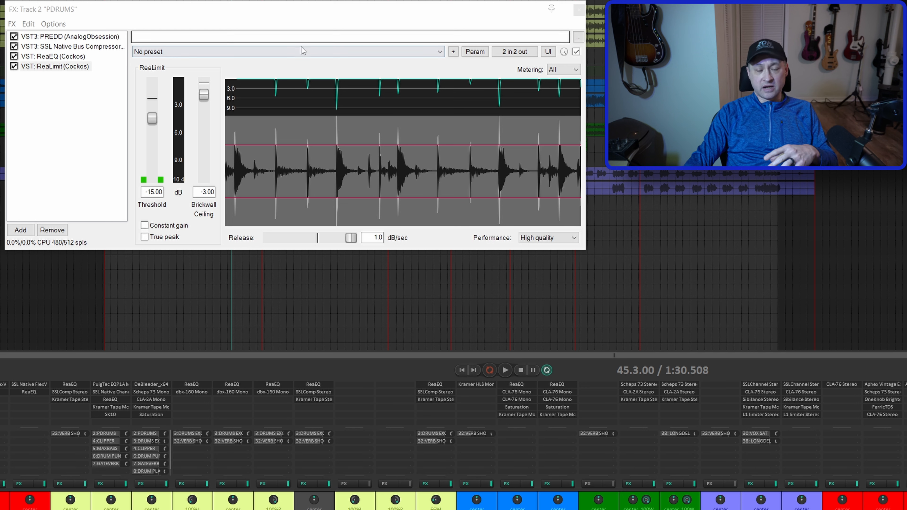
{"action": "left_click", "coordinate": [581, 15]}
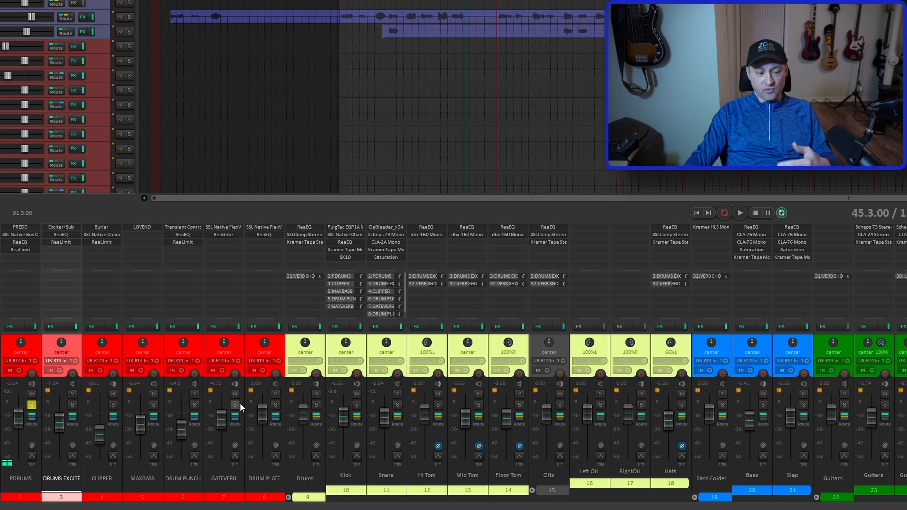
Solo only the Drums folder and lower the PDRUMS fader all the way to -inf
{"action": "left_click", "coordinate": [316, 405]}
{"action": "left_click_drag", "start_coordinate": [18, 416], "coordinate": [18, 460]}
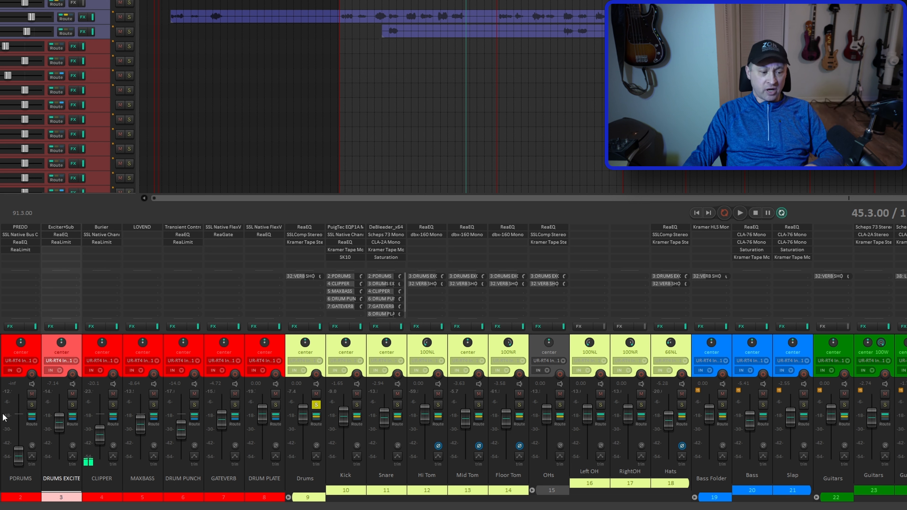
Play the drums, raise the PDRUMS fader to -2.75 dB and compare the mix with PDRUMS muted and unmuted, leaving it unmuted
{"action": "key", "text": "space"}
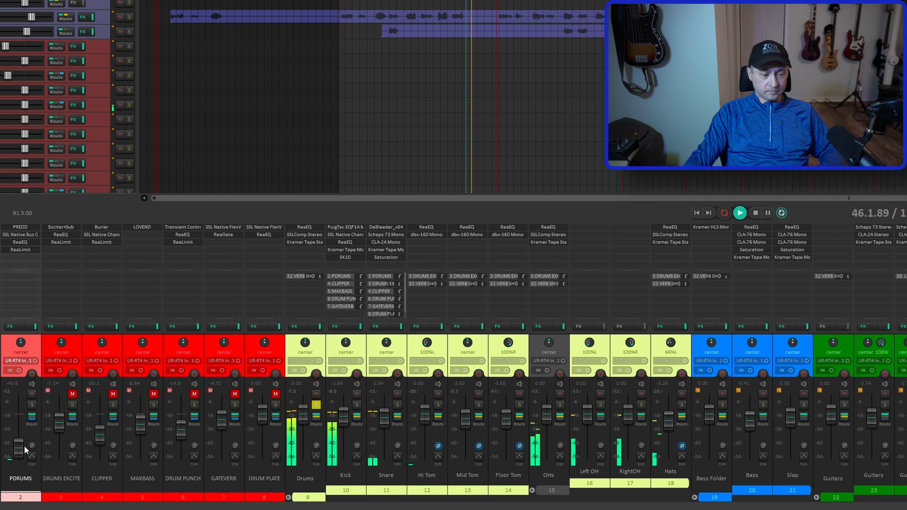
{"action": "left_click_drag", "start_coordinate": [19, 453], "coordinate": [19, 418]}
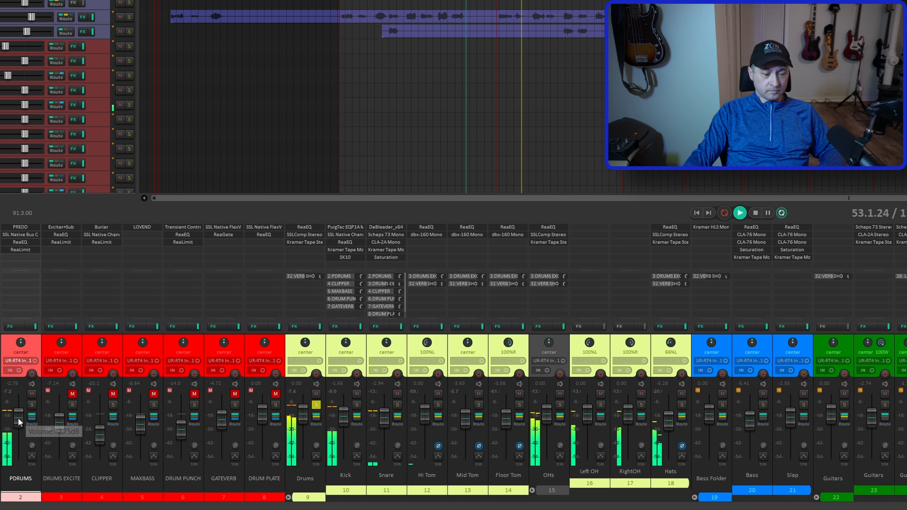
{"action": "left_click", "coordinate": [32, 394]}
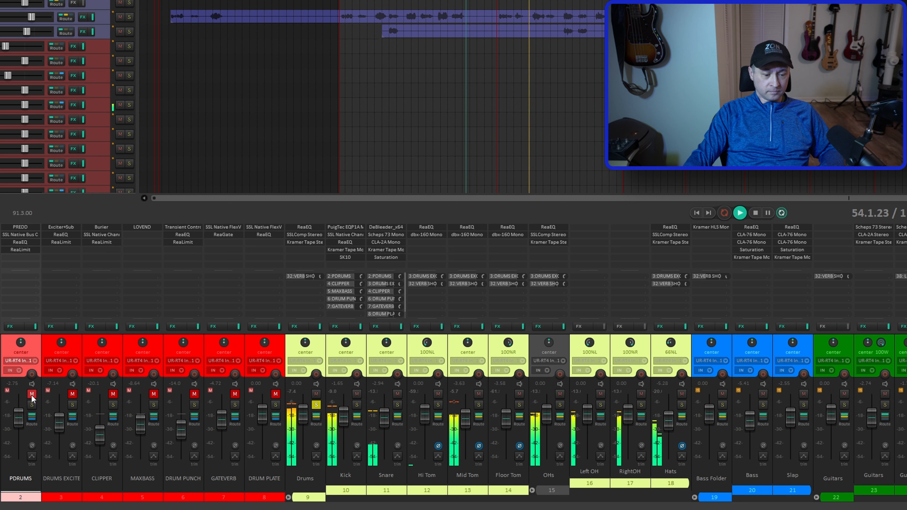
{"action": "left_click", "coordinate": [31, 395]}
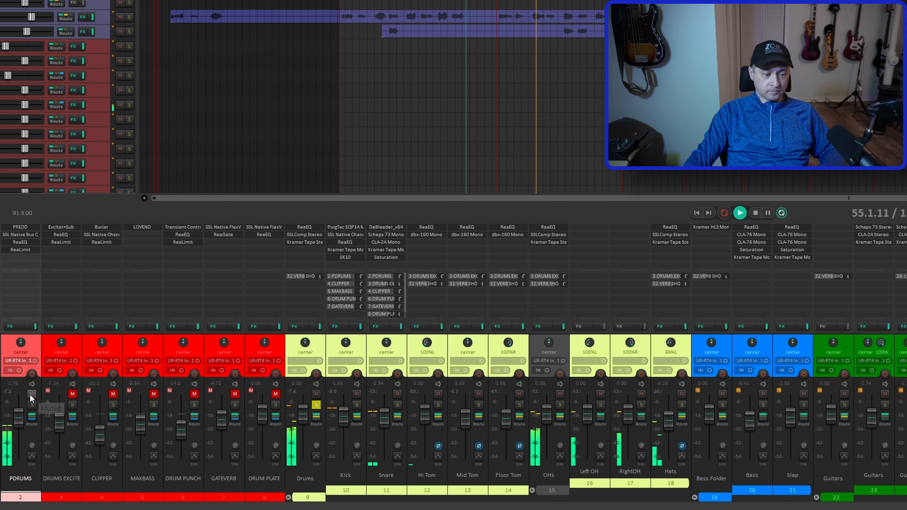
{"action": "left_click", "coordinate": [32, 395]}
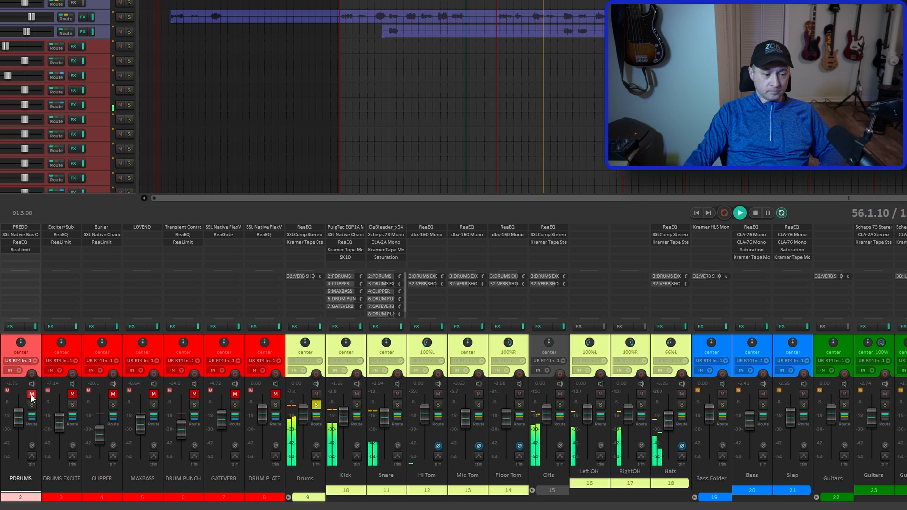
{"action": "left_click", "coordinate": [31, 395]}
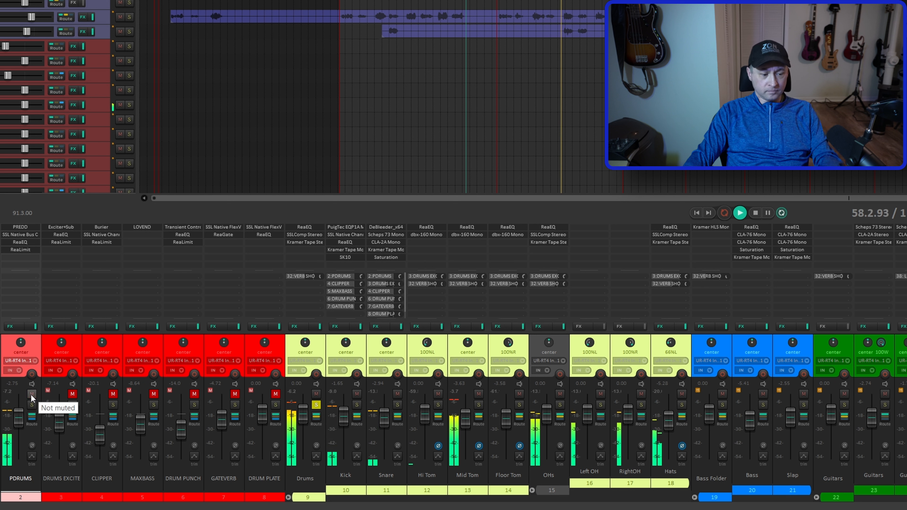
{"action": "key", "text": "space"}
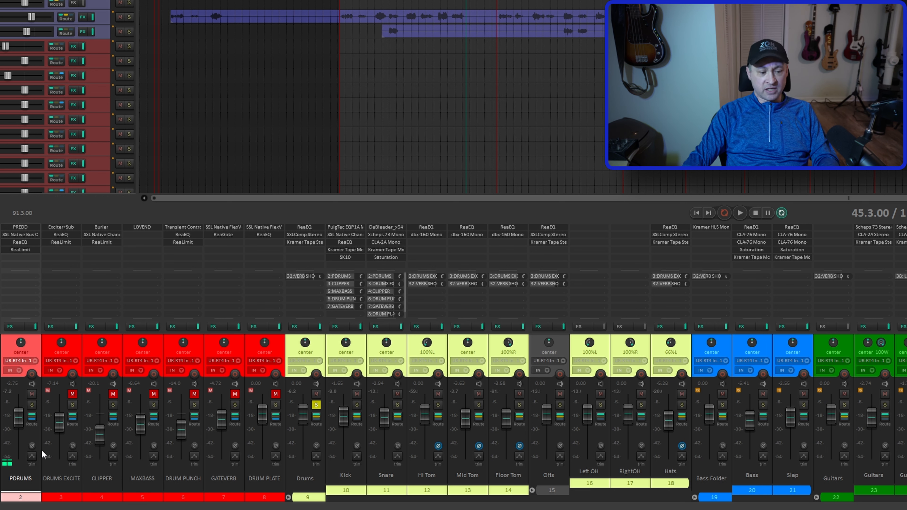
Unmute DRUMS EXCITER, solo it exclusively and audition it from 45.3.00
{"action": "left_click", "coordinate": [73, 394]}
{"action": "left_click", "coordinate": [72, 405]}
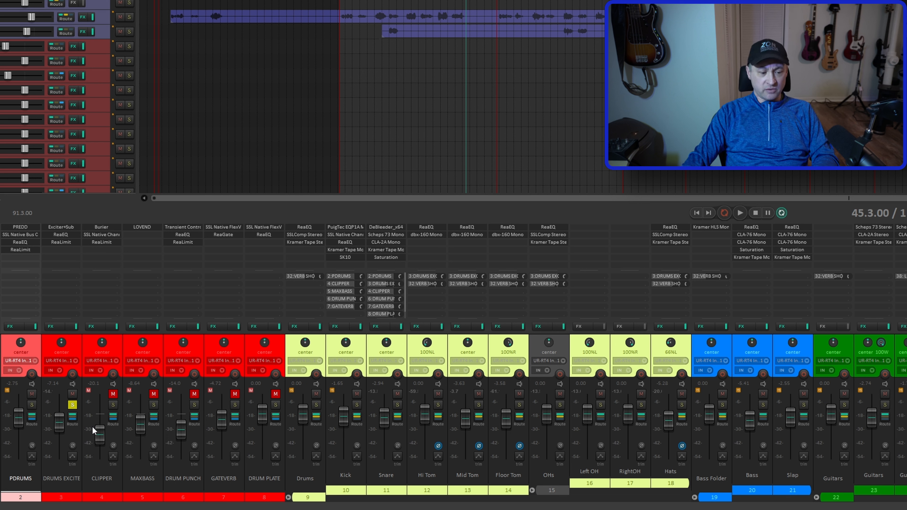
{"action": "key", "text": "space"}
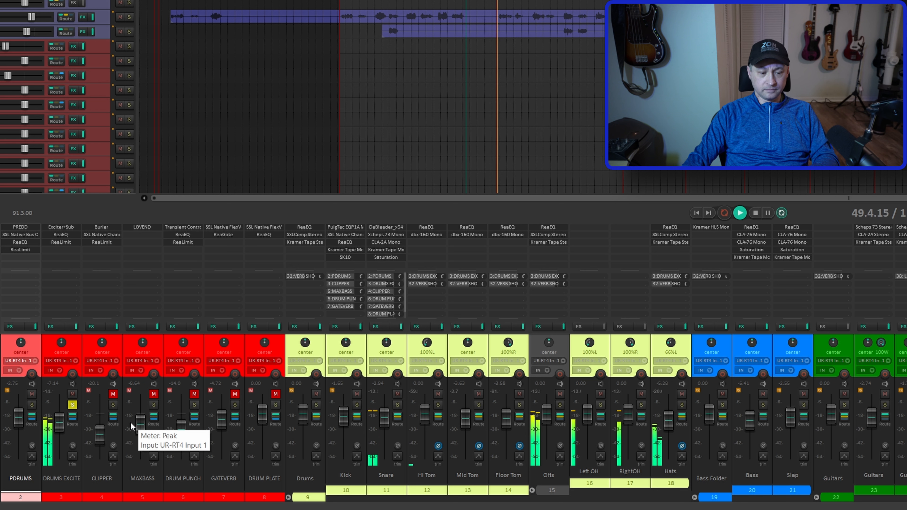
{"action": "key", "text": "space"}
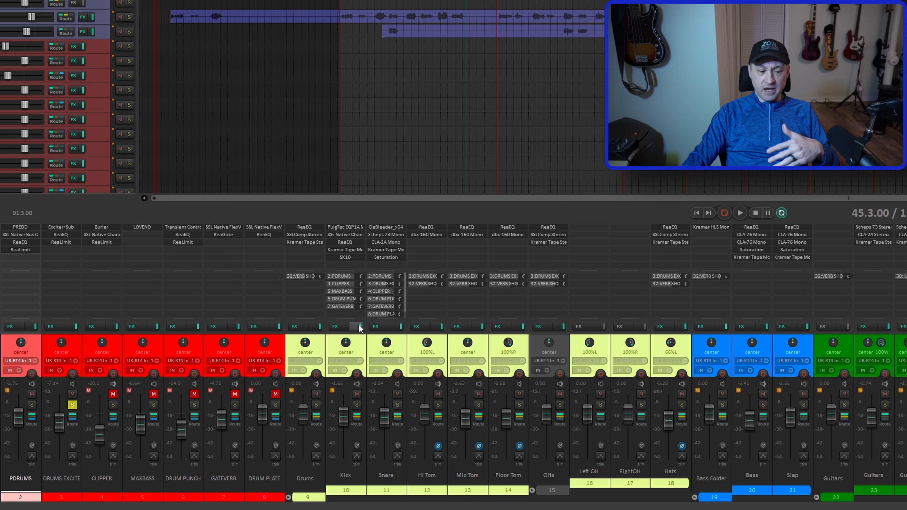
Examine Exciter+Sub, the ReaEQ low-pass band 4 and ReaLimit in the DRUMS EXCITER effects chain, and close the chain
{"action": "mouse_move", "coordinate": [383, 286]}
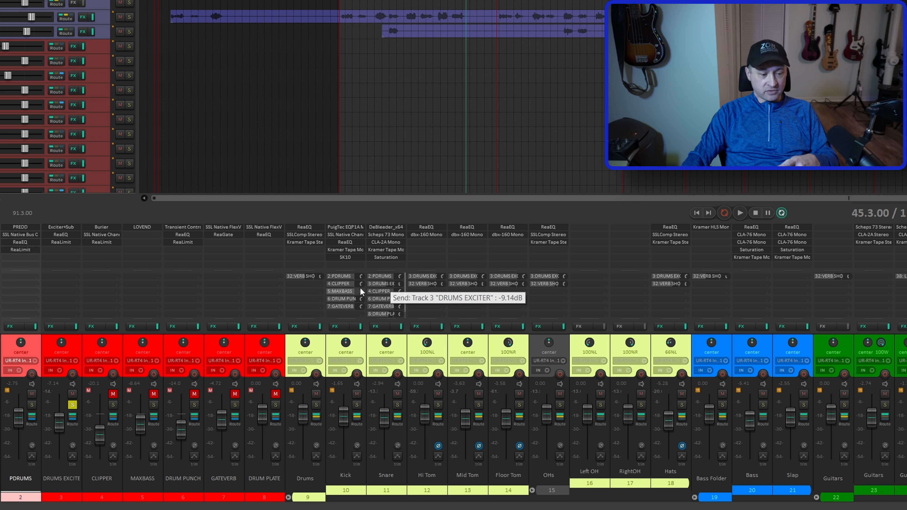
{"action": "left_click", "coordinate": [58, 325]}
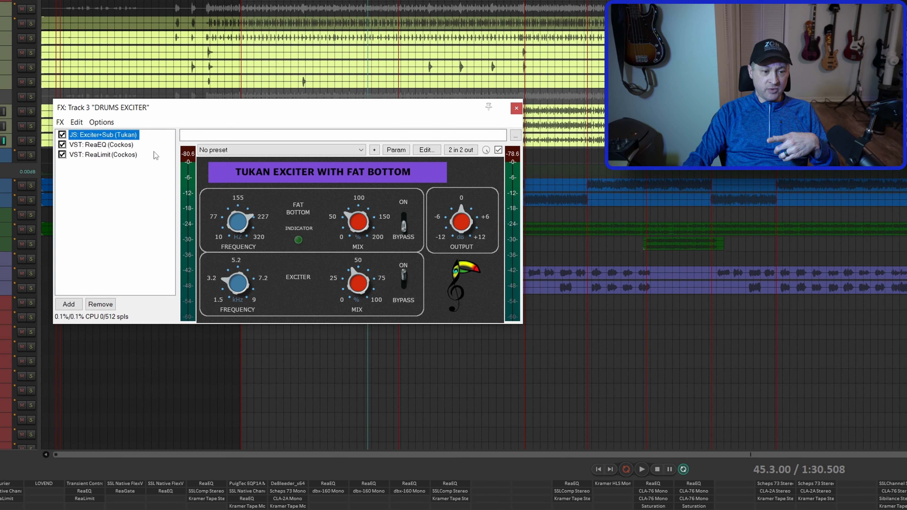
{"action": "left_click", "coordinate": [141, 246]}
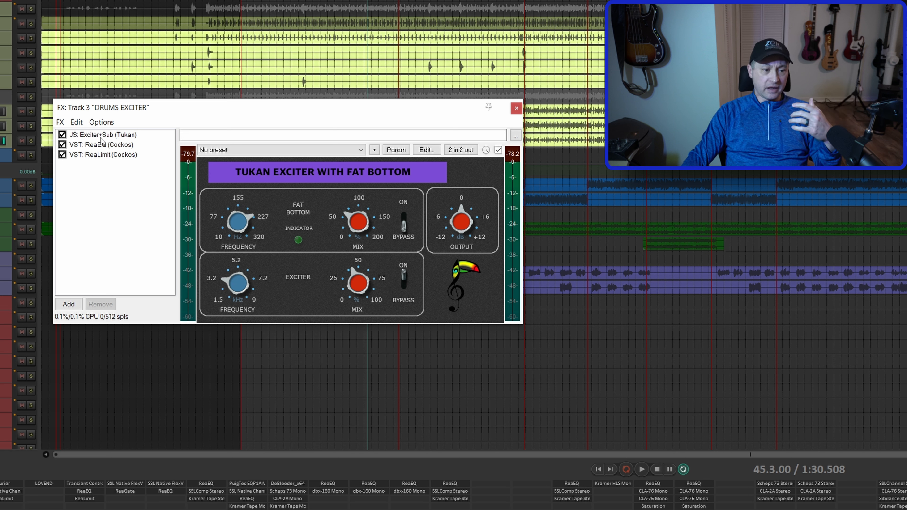
{"action": "left_click", "coordinate": [108, 145]}
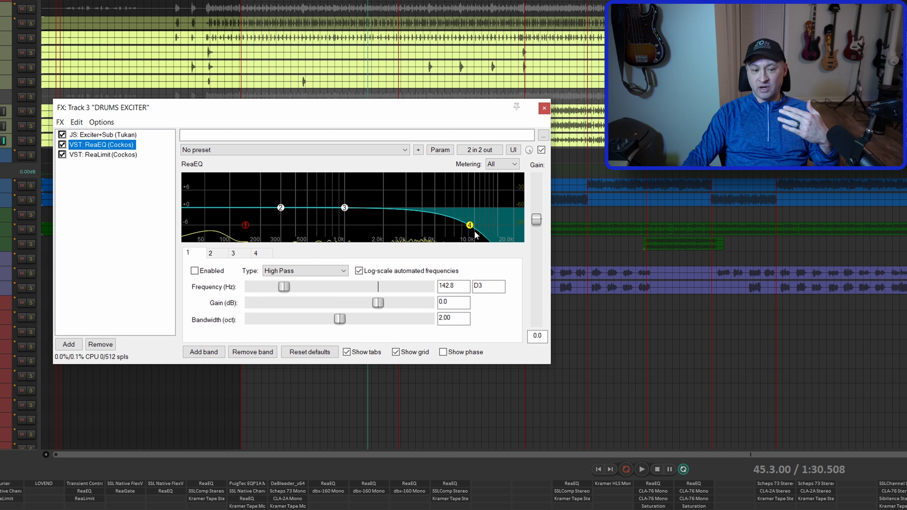
{"action": "left_click", "coordinate": [256, 253]}
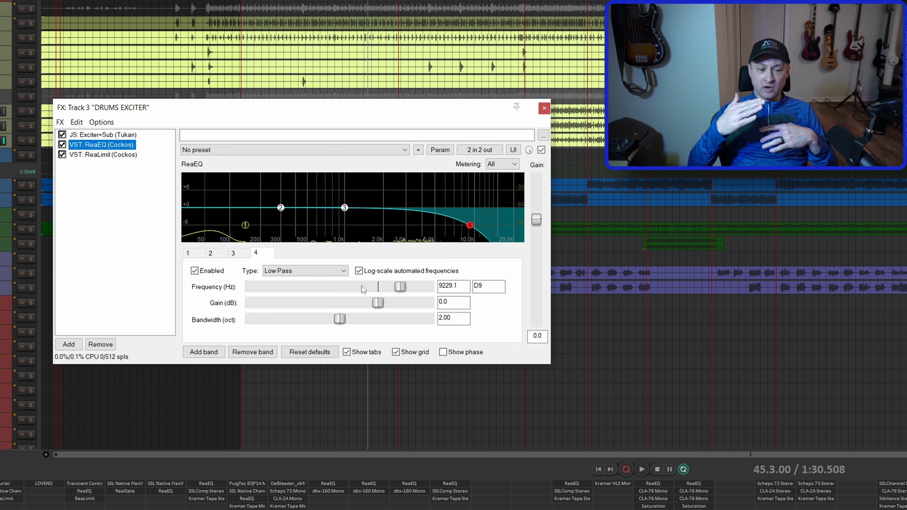
{"action": "key", "text": "Down"}
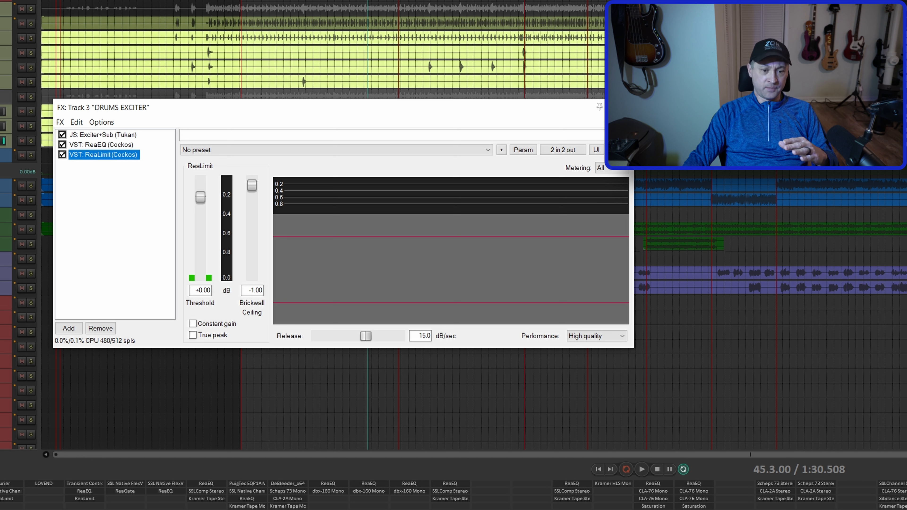
{"action": "left_click", "coordinate": [625, 107]}
Play the soloed Drums folder and compare it with DRUMS EXCITER muted and unmuted, leaving DRUMS EXCITER unmuted
{"action": "left_click", "coordinate": [72, 394]}
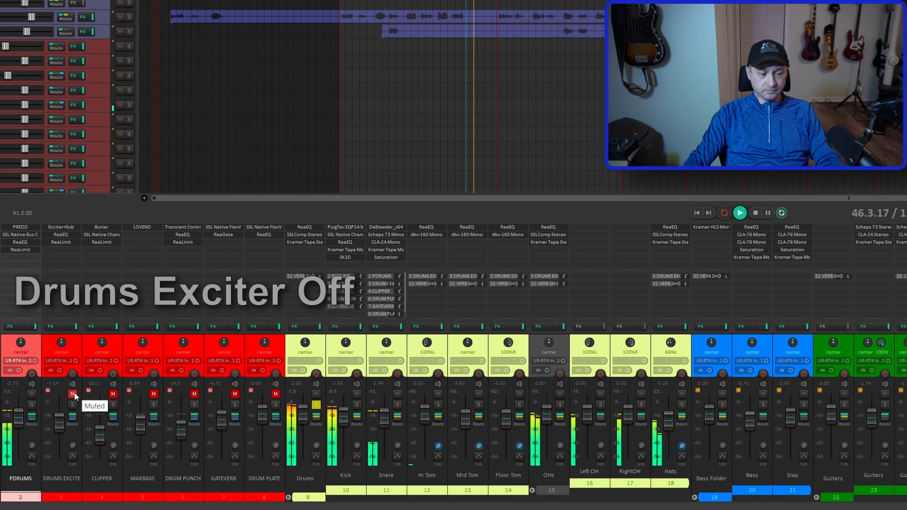
{"action": "left_click", "coordinate": [73, 394]}
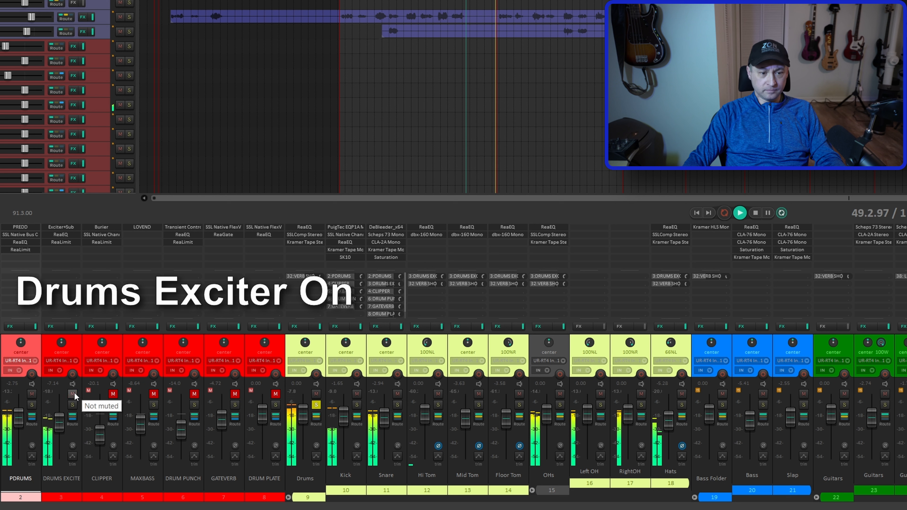
{"action": "left_click", "coordinate": [74, 393]}
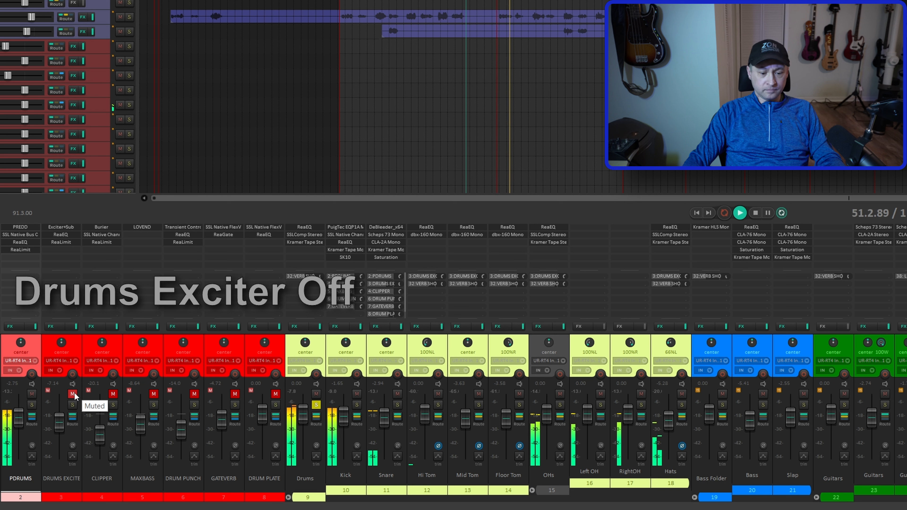
{"action": "left_click", "coordinate": [74, 392]}
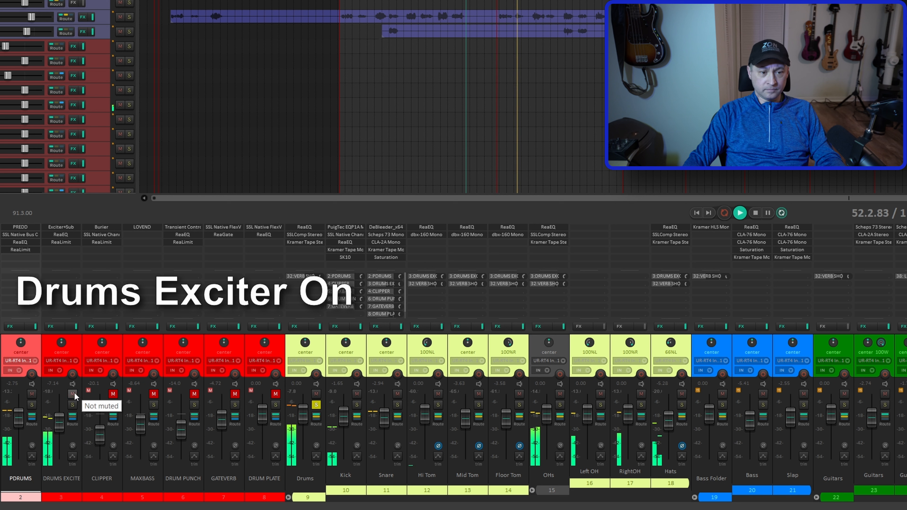
{"action": "key", "text": "space"}
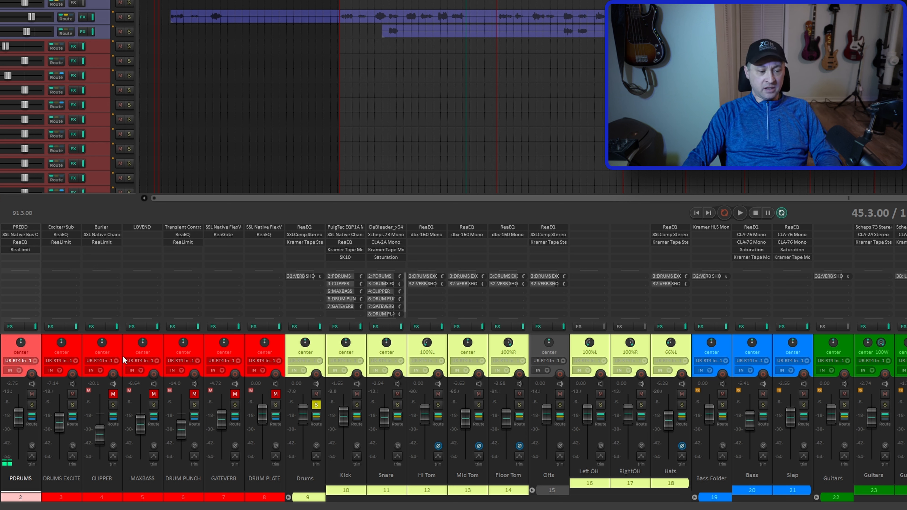
Select the CLIPPER track, unmute it, solo it exclusively and audition its sound
{"action": "left_click", "coordinate": [119, 346]}
{"action": "left_click", "coordinate": [113, 394]}
{"action": "left_click", "coordinate": [113, 404]}
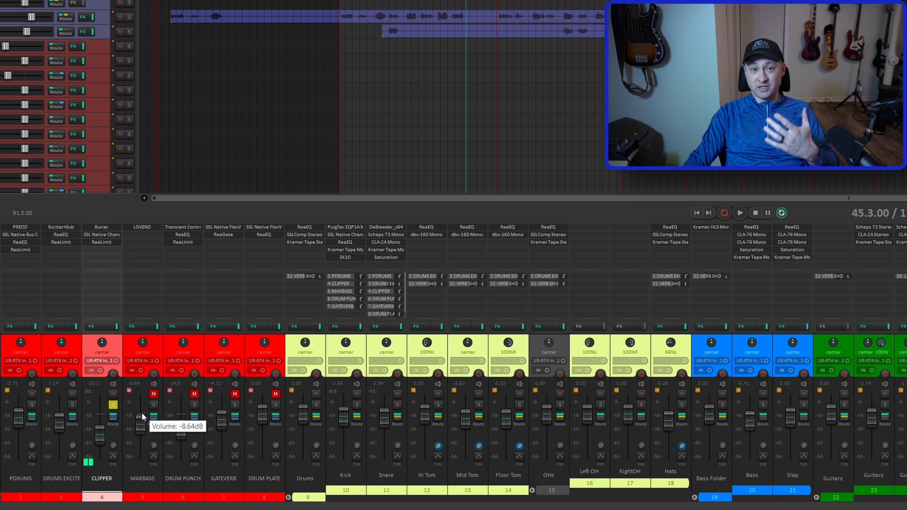
{"action": "mouse_move", "coordinate": [109, 417]}
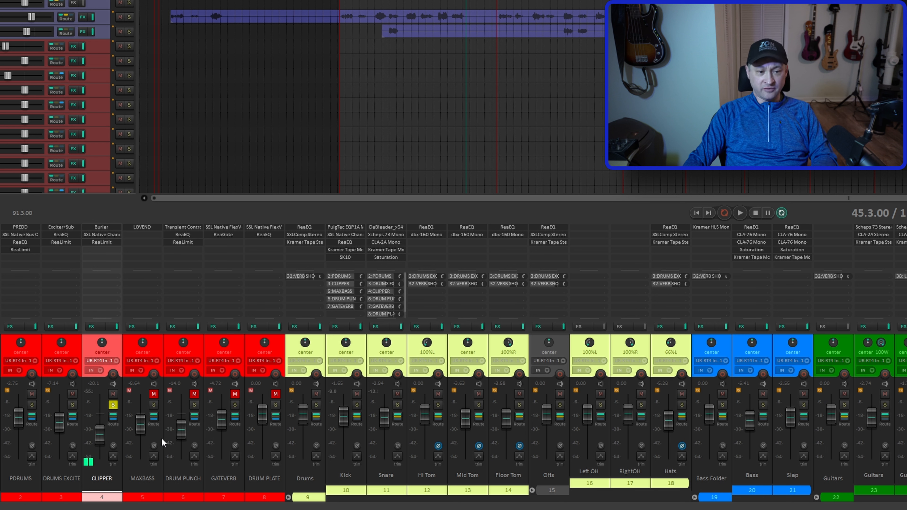
{"action": "key", "text": "space"}
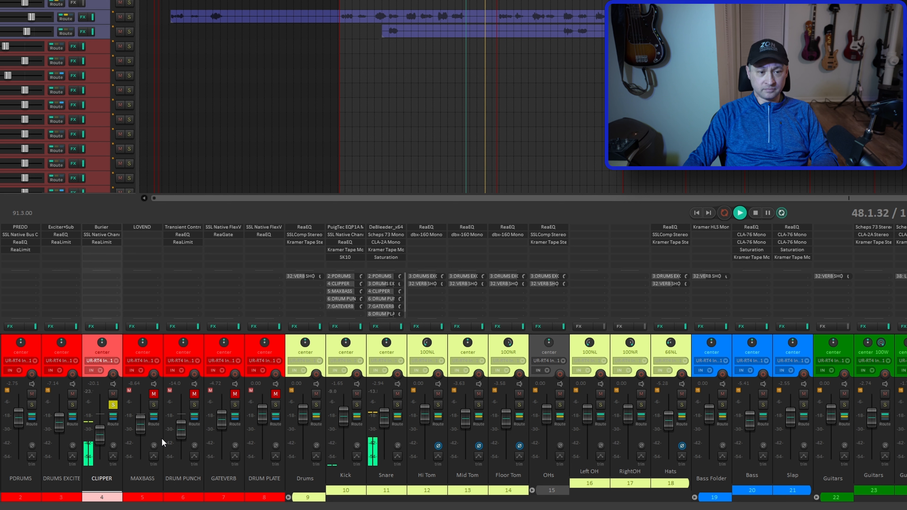
{"action": "key", "text": "space"}
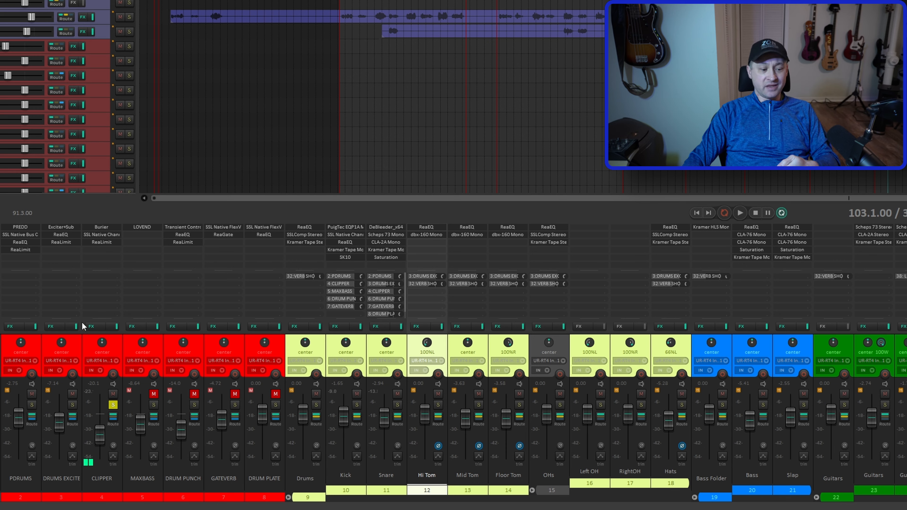
Open the CLIPPER effects chain and examine Burier and the EQ bands of SSL Native Channel Strip 2
{"action": "left_click", "coordinate": [89, 325]}
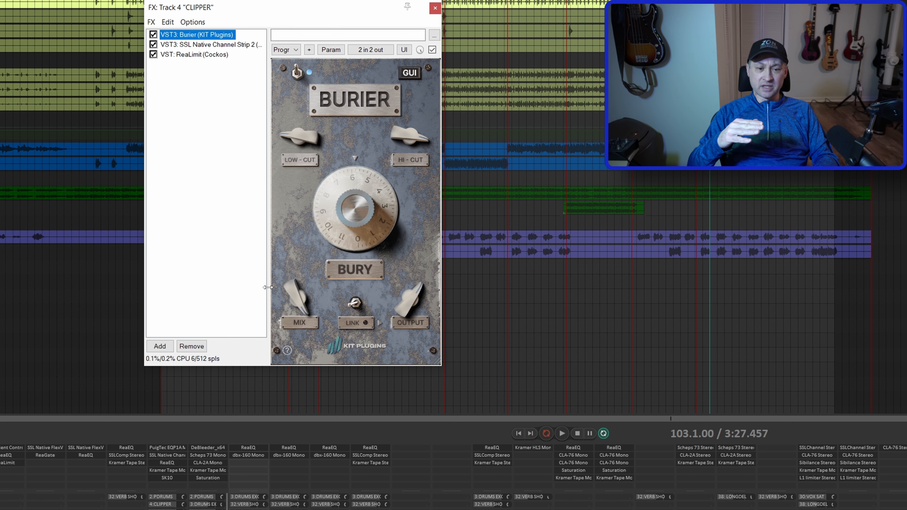
{"action": "left_click", "coordinate": [230, 46]}
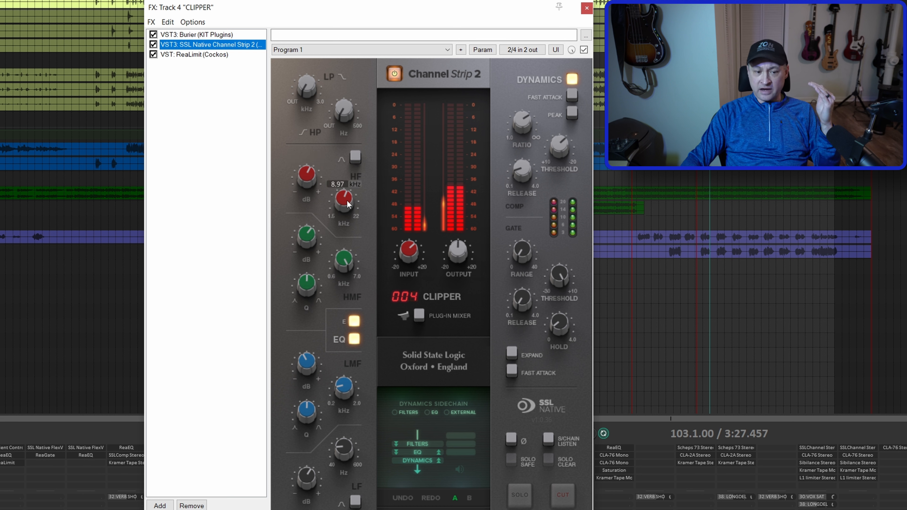
{"action": "mouse_move", "coordinate": [346, 258]}
{"action": "mouse_move", "coordinate": [311, 366]}
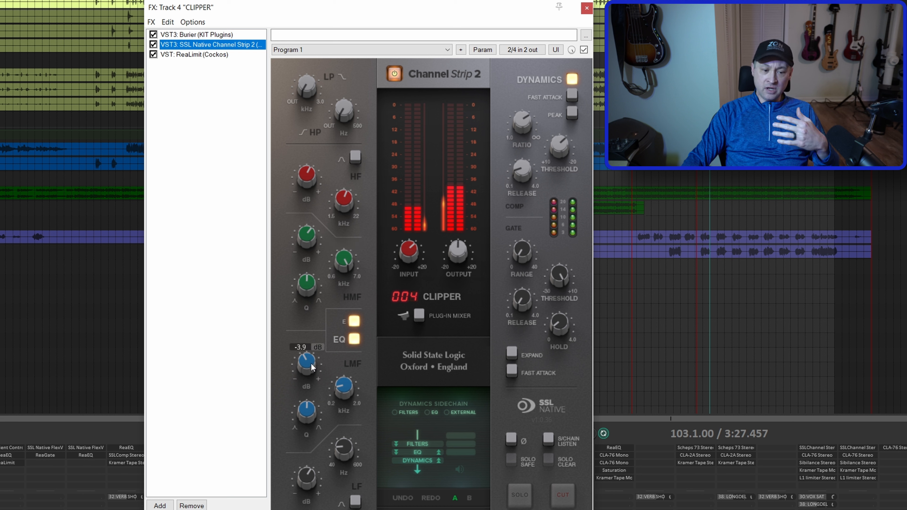
{"action": "mouse_move", "coordinate": [343, 391]}
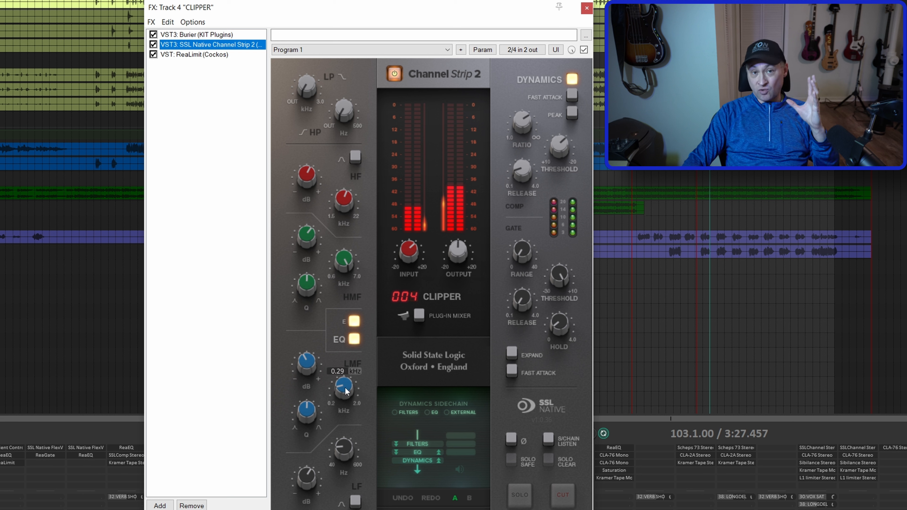
{"action": "mouse_move", "coordinate": [332, 467]}
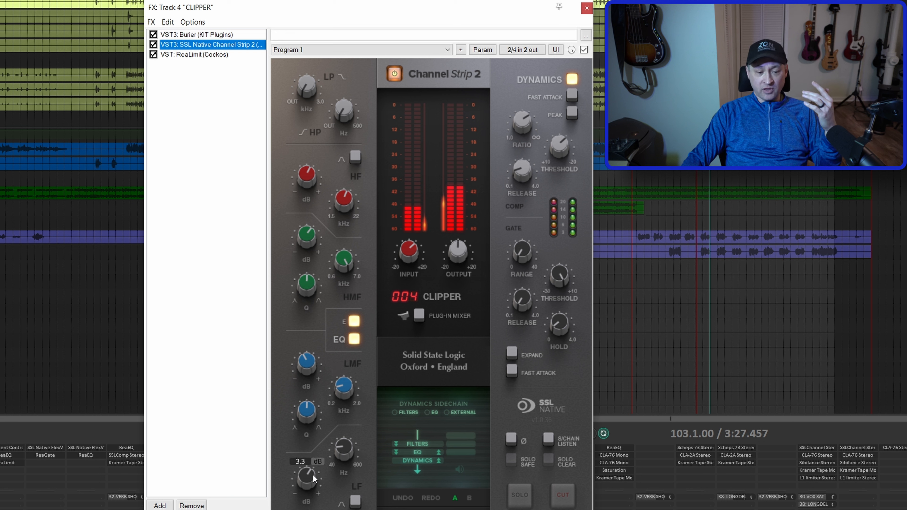
Examine the compressor settings of Channel Strip 2 and the ReaLimit settings on CLIPPER, and close the effects chain
{"action": "mouse_move", "coordinate": [520, 117]}
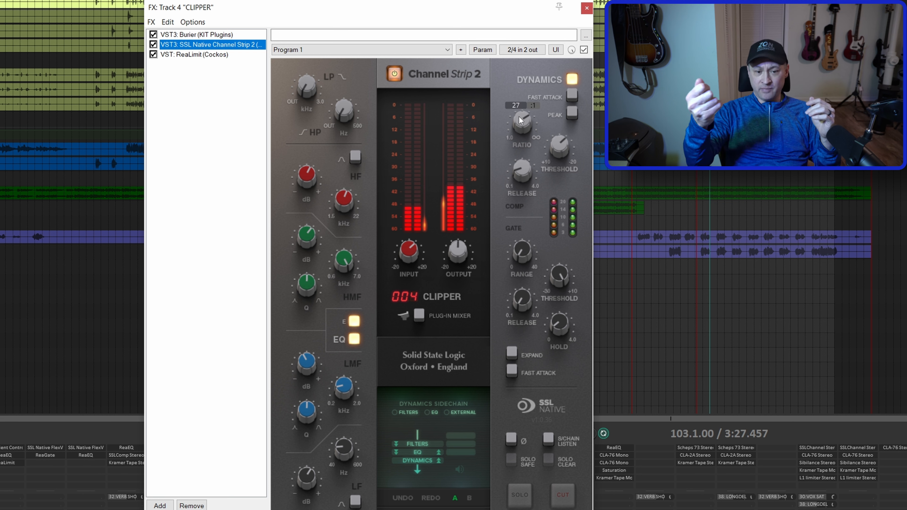
{"action": "mouse_move", "coordinate": [532, 165]}
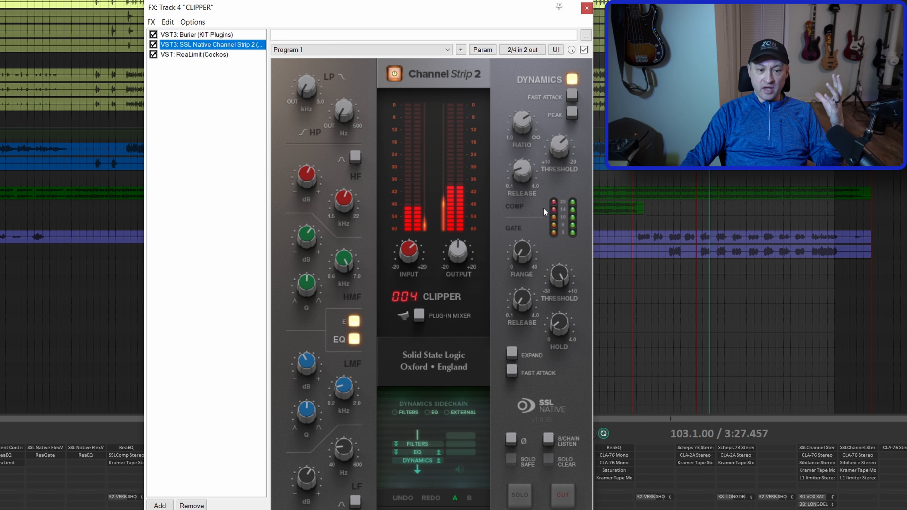
{"action": "mouse_move", "coordinate": [416, 222]}
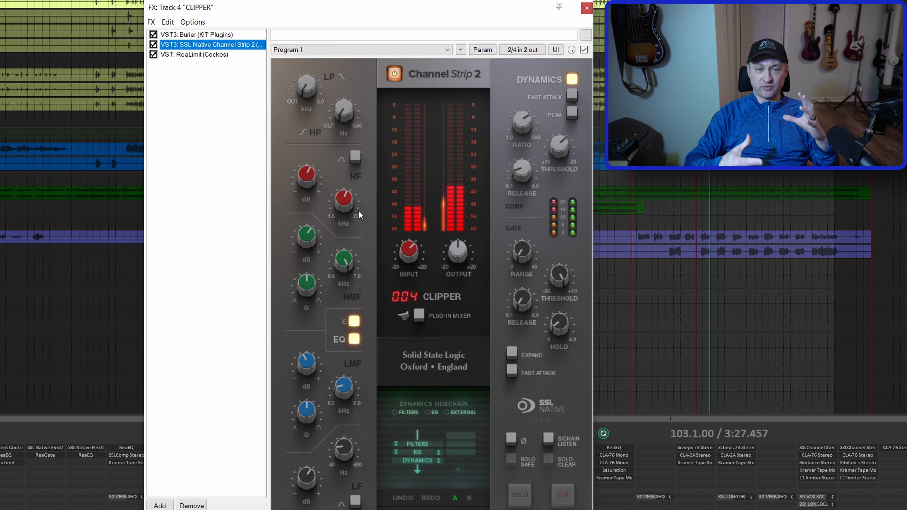
{"action": "left_click", "coordinate": [189, 55]}
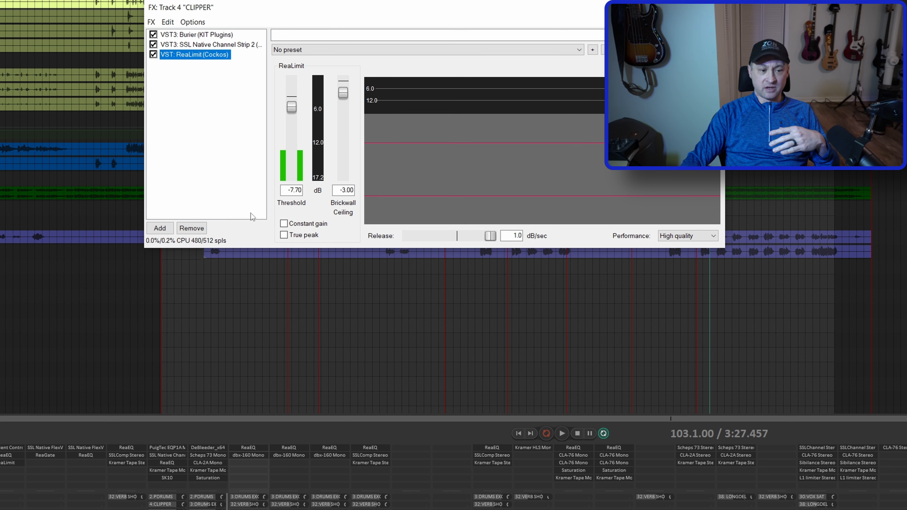
{"action": "left_click", "coordinate": [713, 7]}
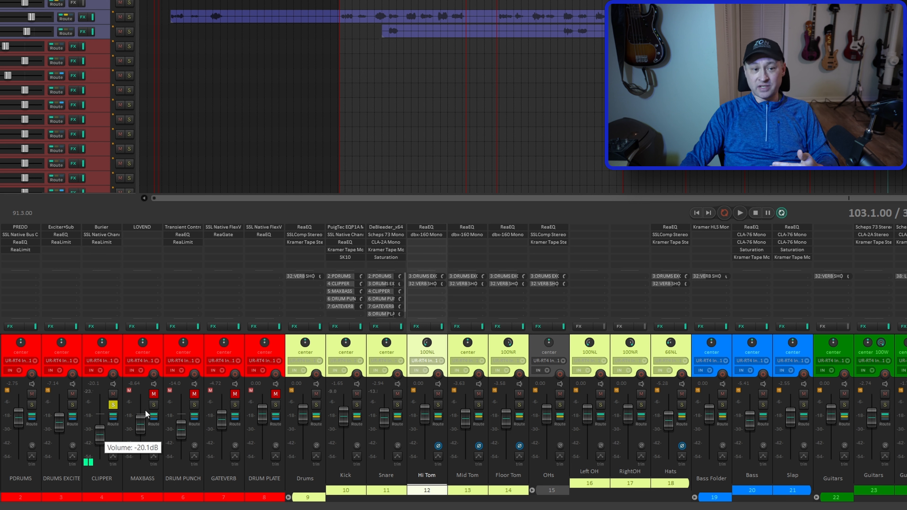
Place the edit cursor at 45.3.00, unsolo and mute CLIPPER, and solo the Drums folder
{"action": "left_click", "coordinate": [466, 1]}
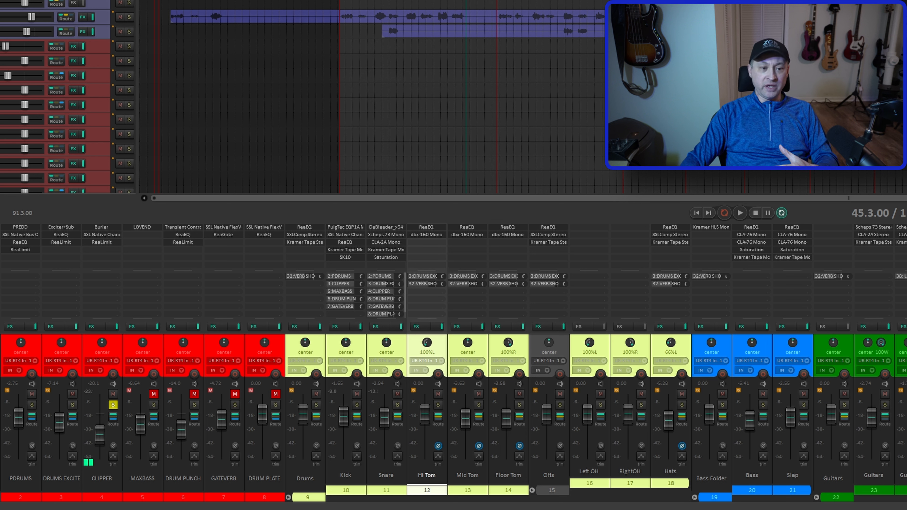
{"action": "left_click", "coordinate": [113, 405]}
{"action": "left_click", "coordinate": [114, 394]}
{"action": "left_click", "coordinate": [317, 405]}
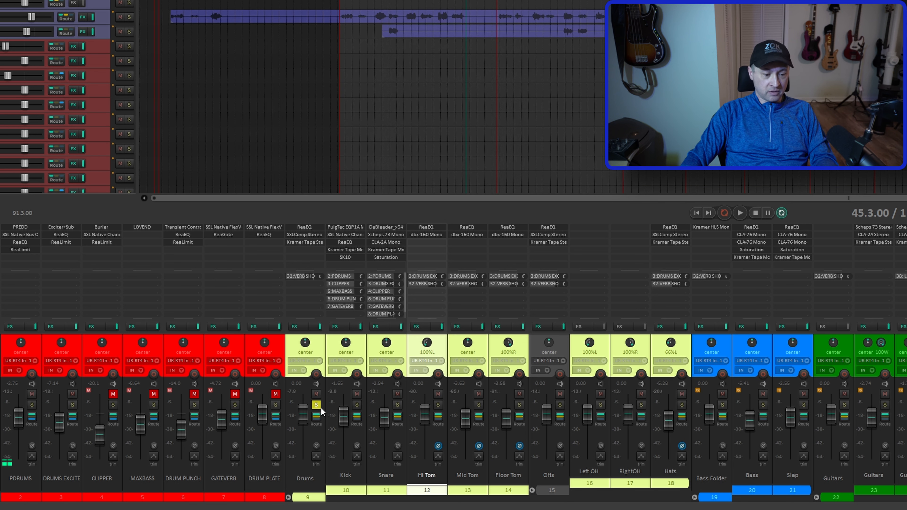
Play the soloed Drums folder and compare it with CLIPPER muted and unmuted, leaving CLIPPER unmuted
{"action": "key", "text": "space"}
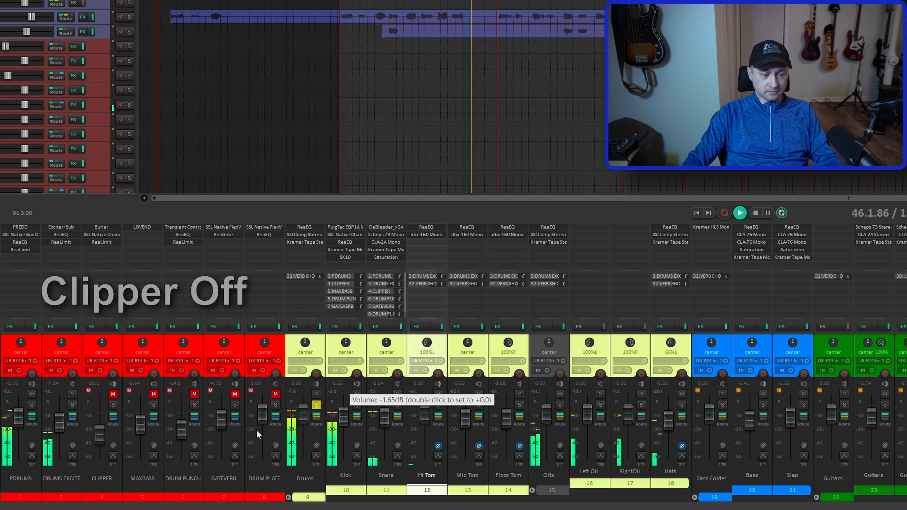
{"action": "left_click", "coordinate": [113, 394]}
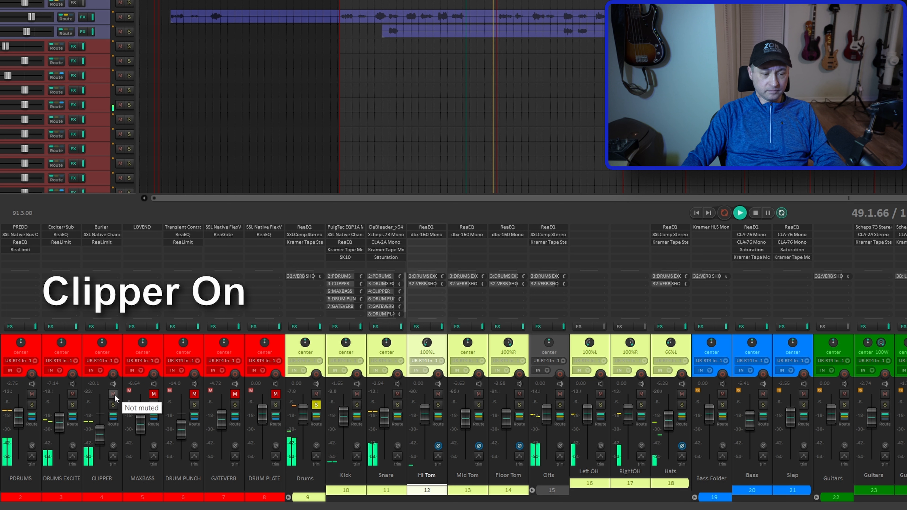
{"action": "left_click", "coordinate": [113, 394]}
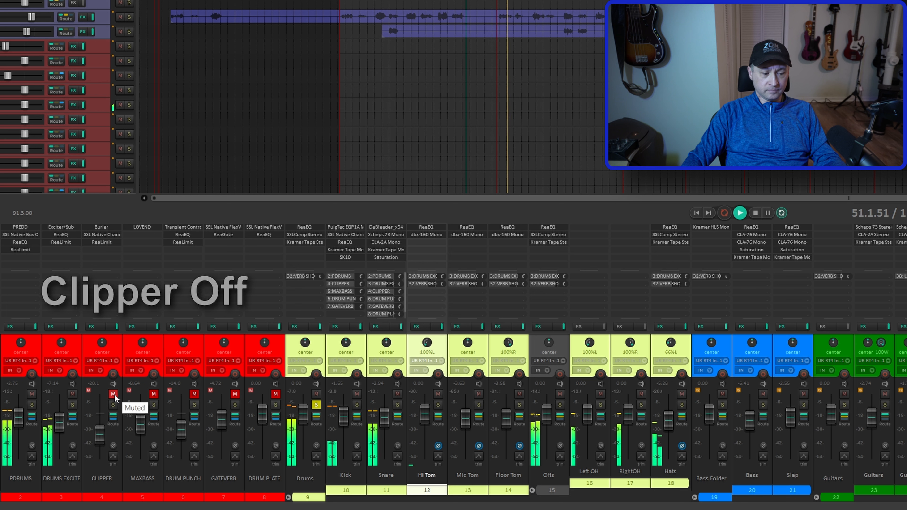
{"action": "left_click", "coordinate": [114, 394]}
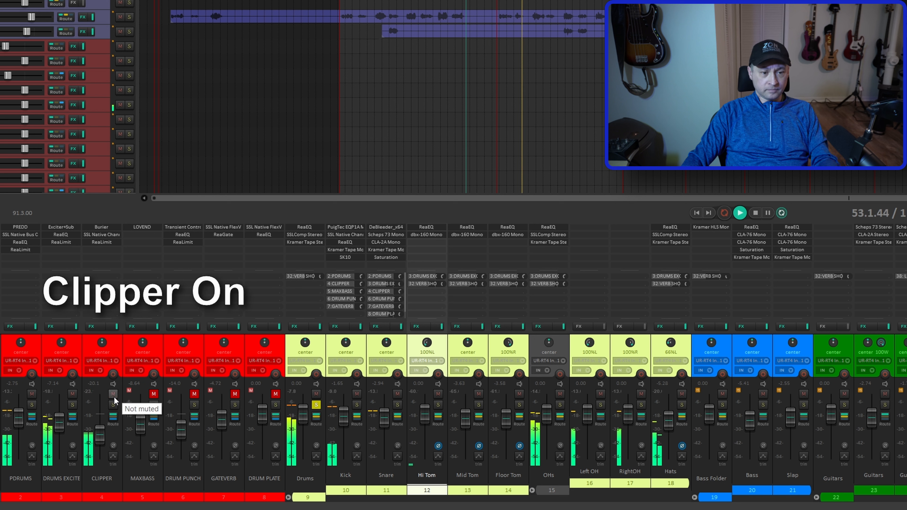
{"action": "key", "text": "space"}
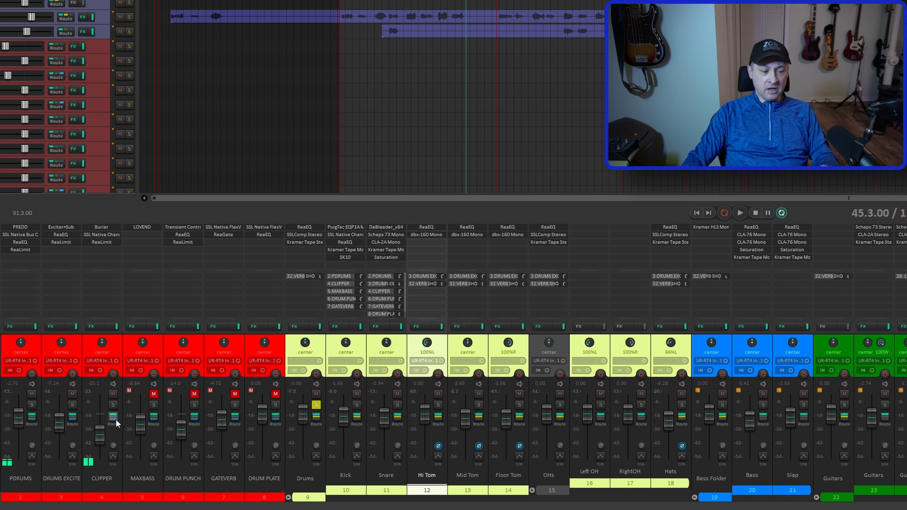
Raise the CLIPPER volume gradually to about -4.62 dB to exaggerate its effect, and return it to -20.1 dB
{"action": "left_click_drag", "start_coordinate": [102, 438], "coordinate": [102, 429]}
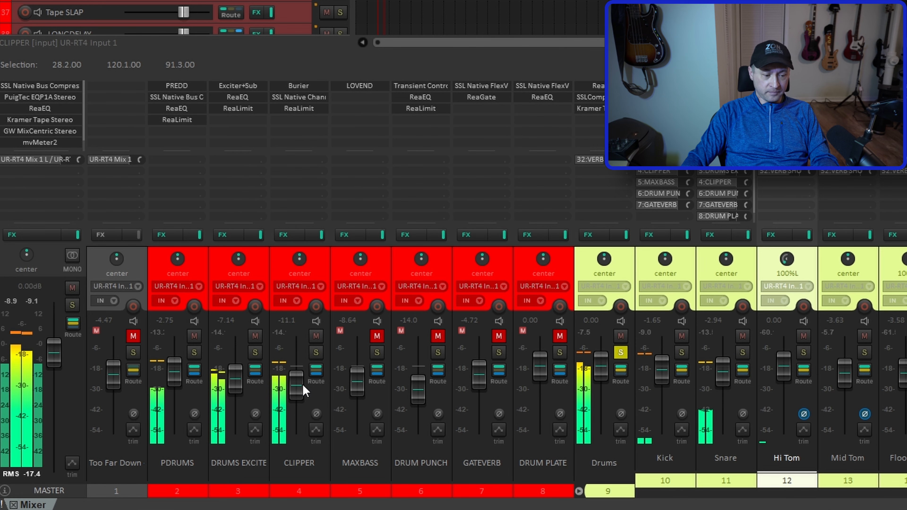
{"action": "left_click_drag", "start_coordinate": [299, 382], "coordinate": [297, 372]}
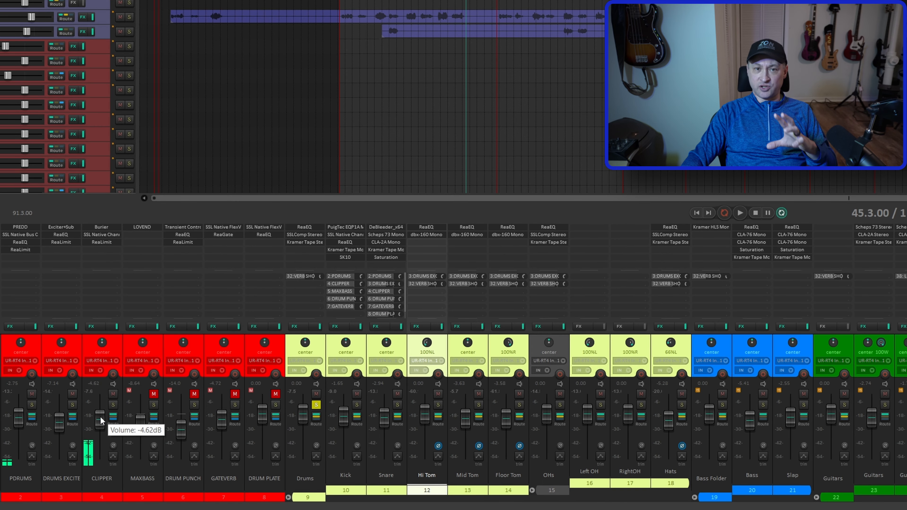
{"action": "left_click_drag", "start_coordinate": [100, 416], "coordinate": [99, 444]}
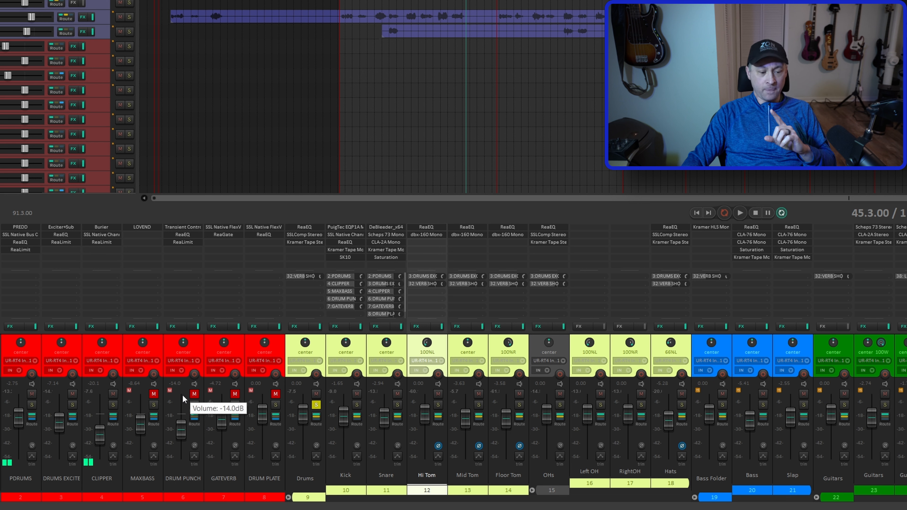
Unmute and select the MAXBASS track, and open its effects chain to examine LOVEND's frequency, output and boost settings
{"action": "left_click", "coordinate": [154, 394]}
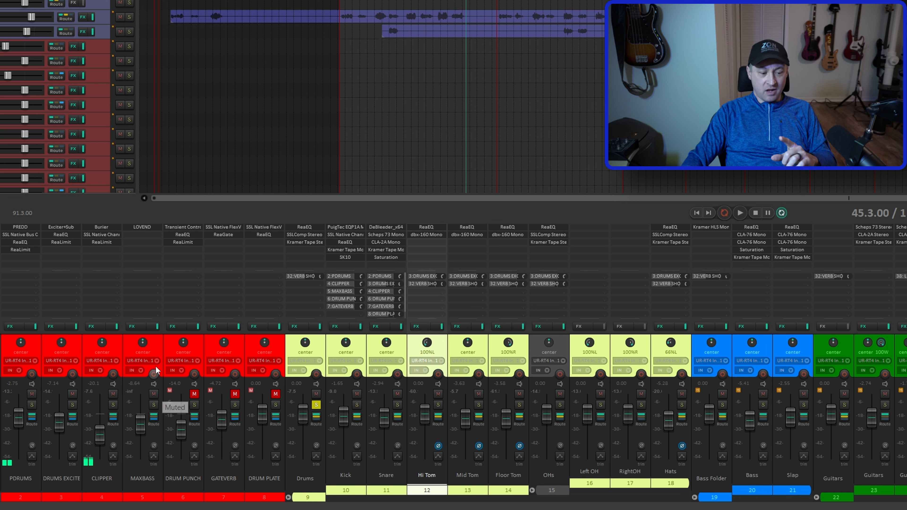
{"action": "left_click", "coordinate": [158, 344]}
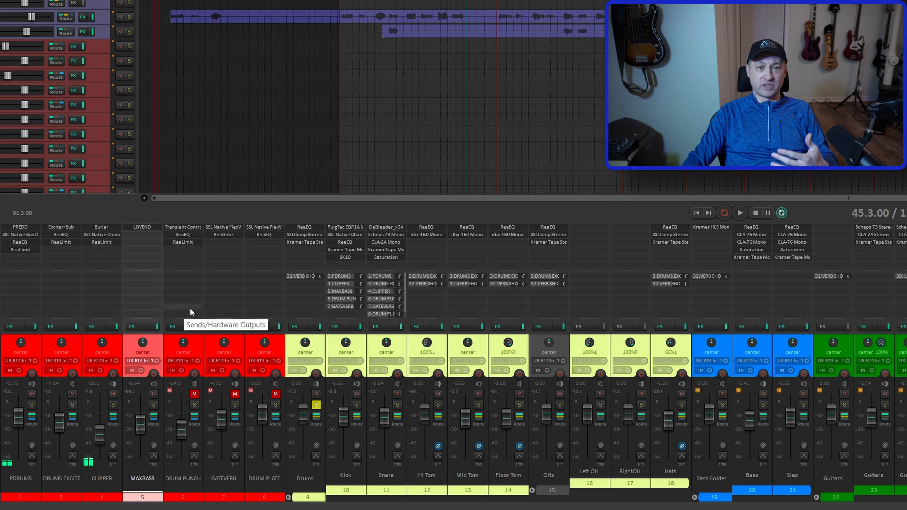
{"action": "left_click", "coordinate": [137, 330]}
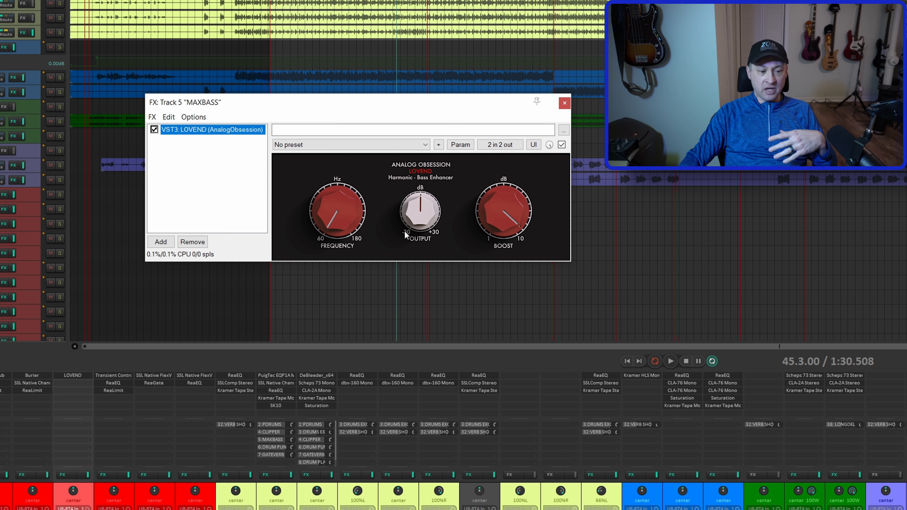
{"action": "mouse_move", "coordinate": [437, 225]}
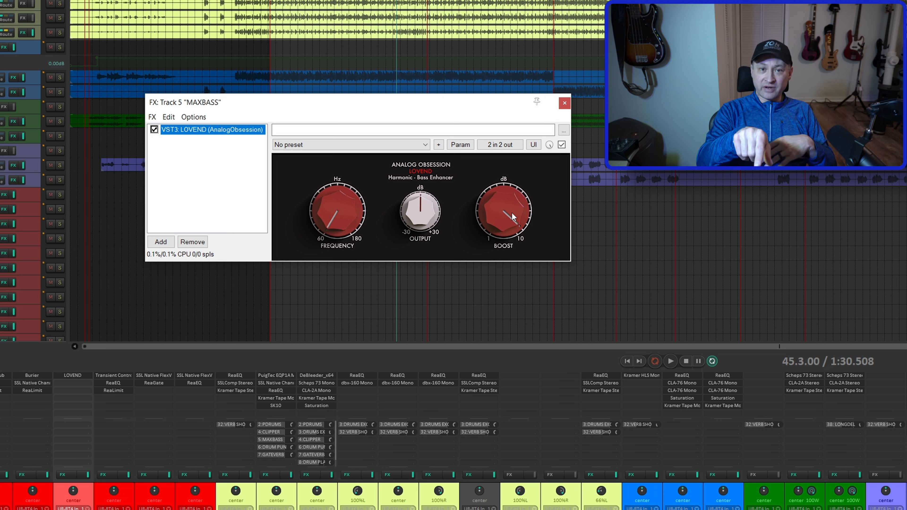
{"action": "mouse_move", "coordinate": [507, 214]}
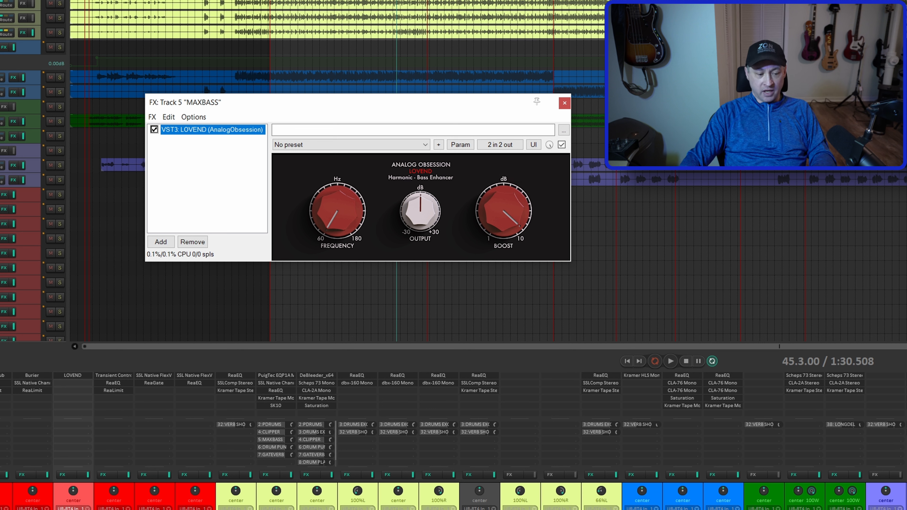
Solo MAXBASS exclusively, audition its sound from 45.3.00, and close its effects chain
{"action": "left_click", "coordinate": [479, 297]}
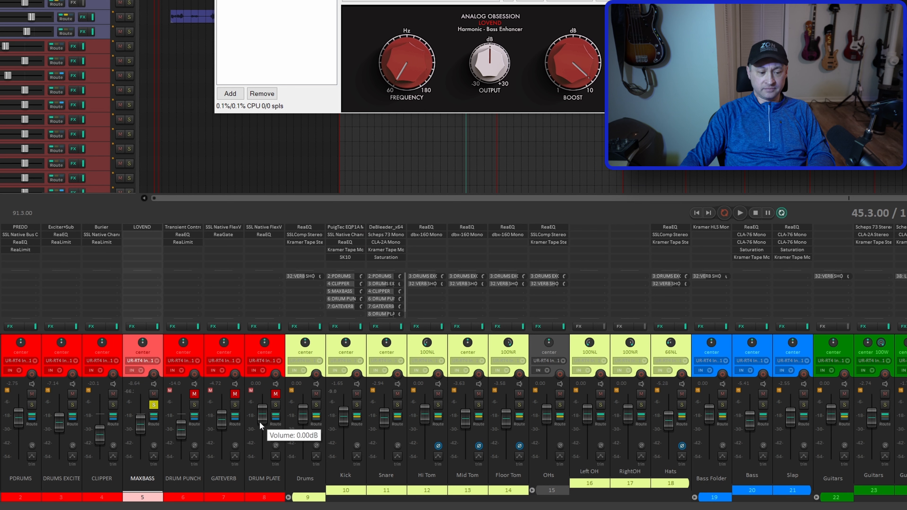
{"action": "key", "text": "space"}
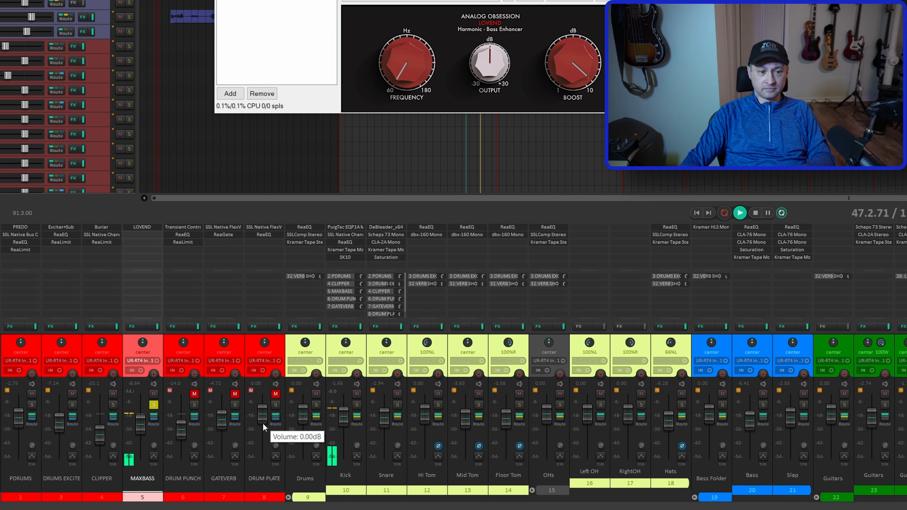
{"action": "key", "text": "space"}
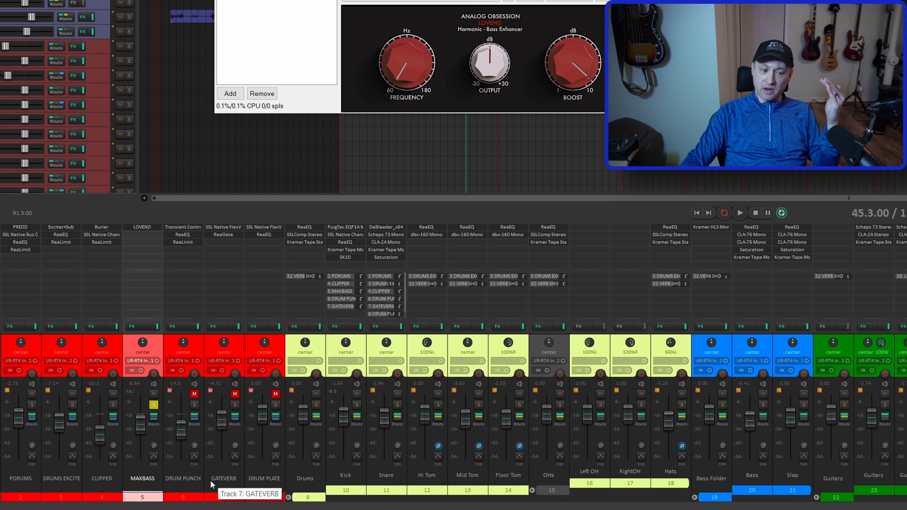
{"action": "left_click", "coordinate": [630, 1]}
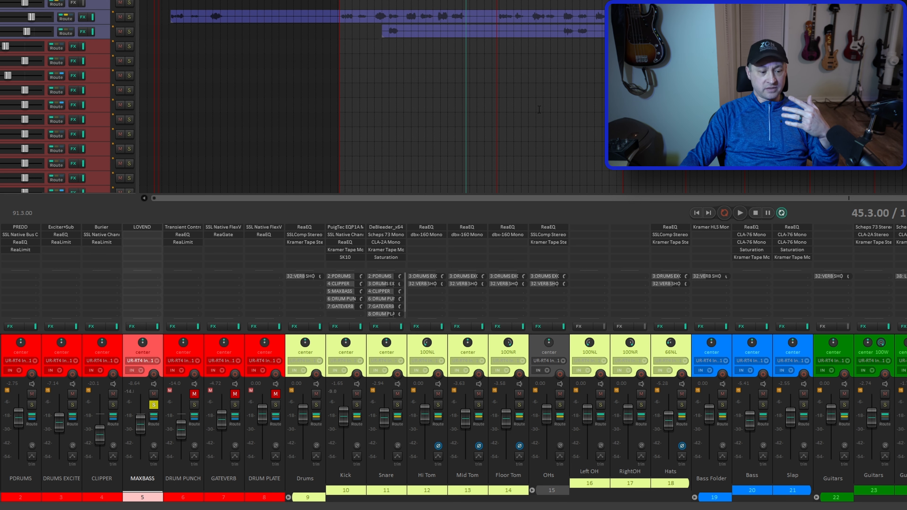
Solo the Drums folder and compare its playback with MAXBASS muted and unmuted, leaving MAXBASS unmuted
{"action": "left_click", "coordinate": [316, 405]}
{"action": "left_click", "coordinate": [153, 394]}
{"action": "key", "text": "space"}
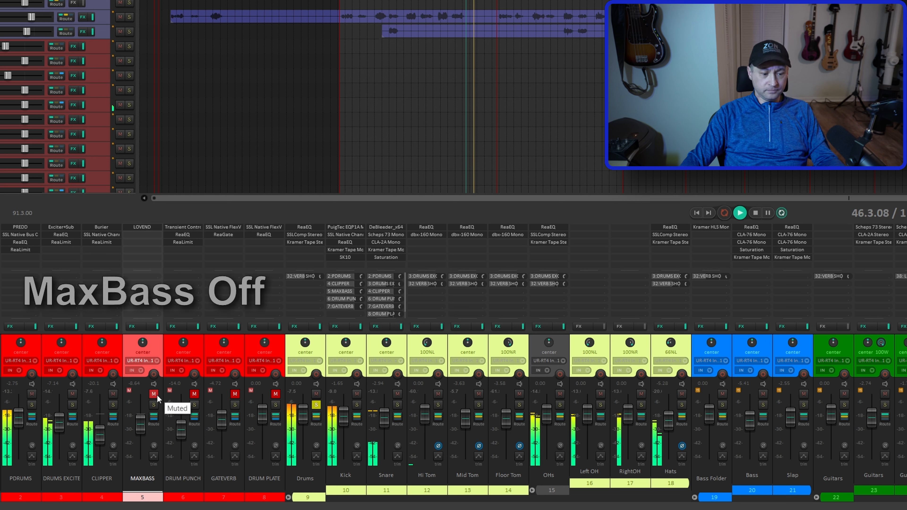
{"action": "left_click", "coordinate": [157, 396]}
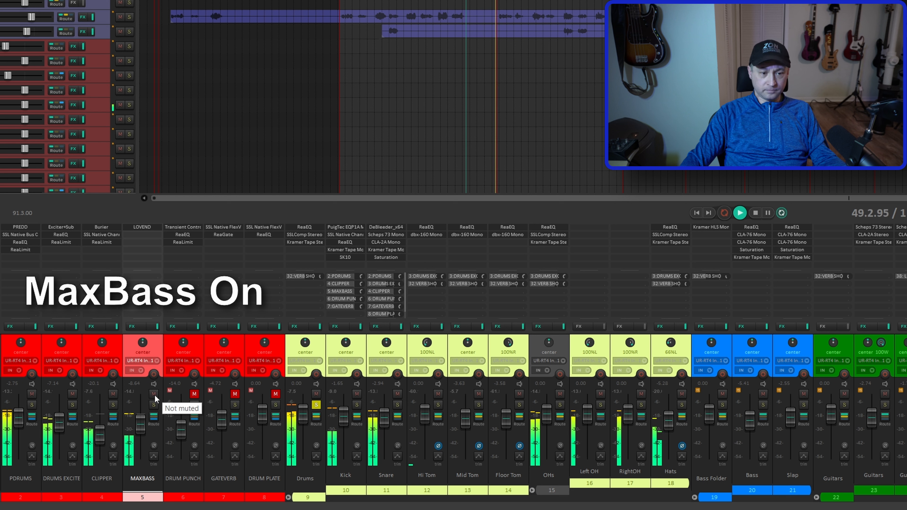
{"action": "left_click", "coordinate": [154, 394]}
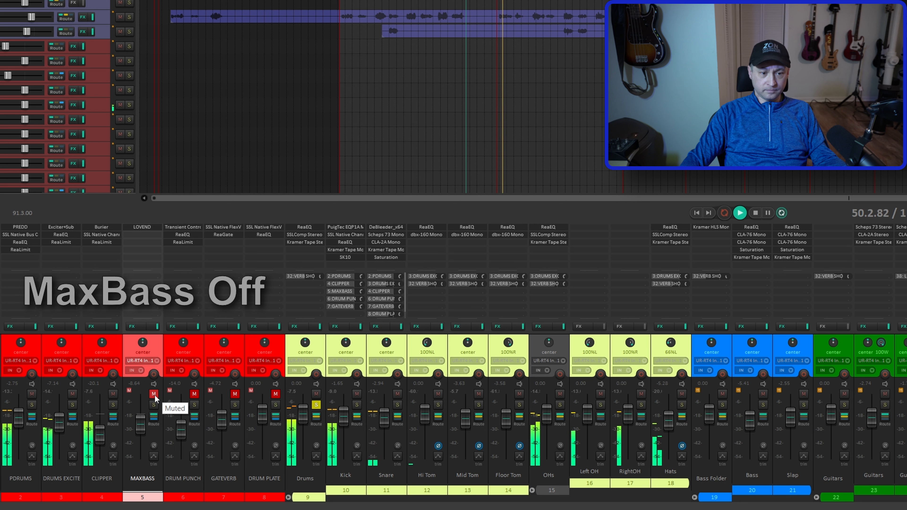
{"action": "left_click", "coordinate": [154, 394]}
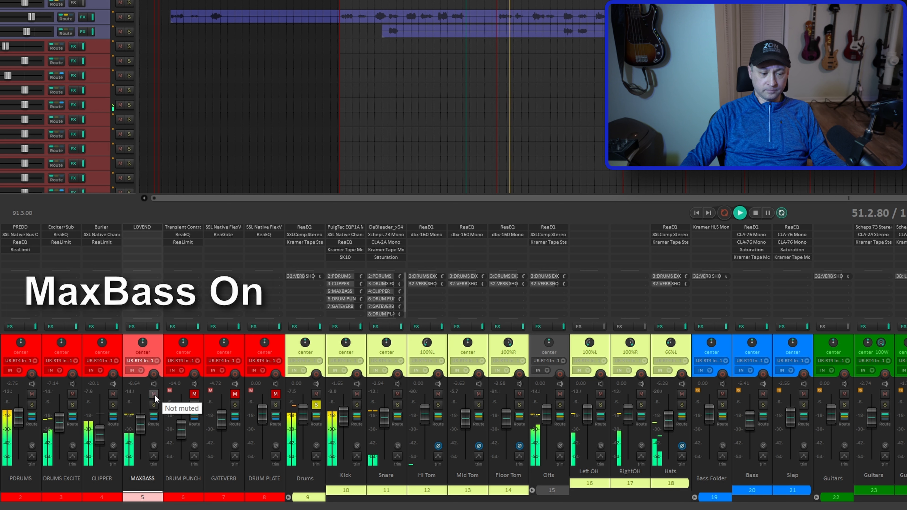
{"action": "key", "text": "space"}
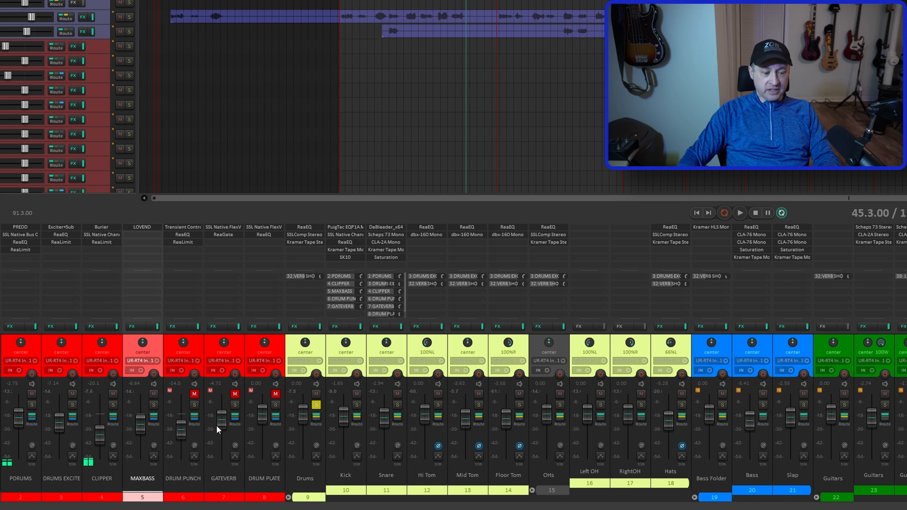
Unmute DRUM PUNCH, solo it exclusively, audition its sound and select the track
{"action": "left_click", "coordinate": [194, 394]}
{"action": "left_click", "coordinate": [193, 406]}
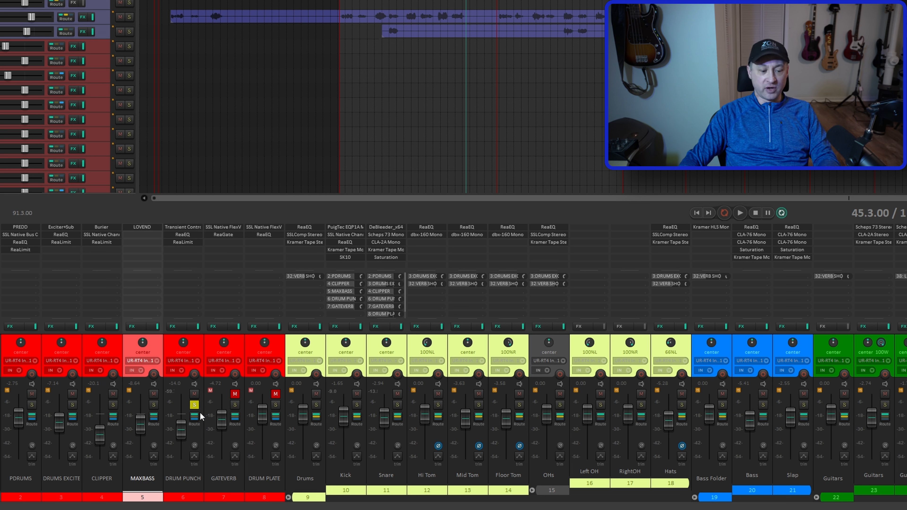
{"action": "key", "text": "space"}
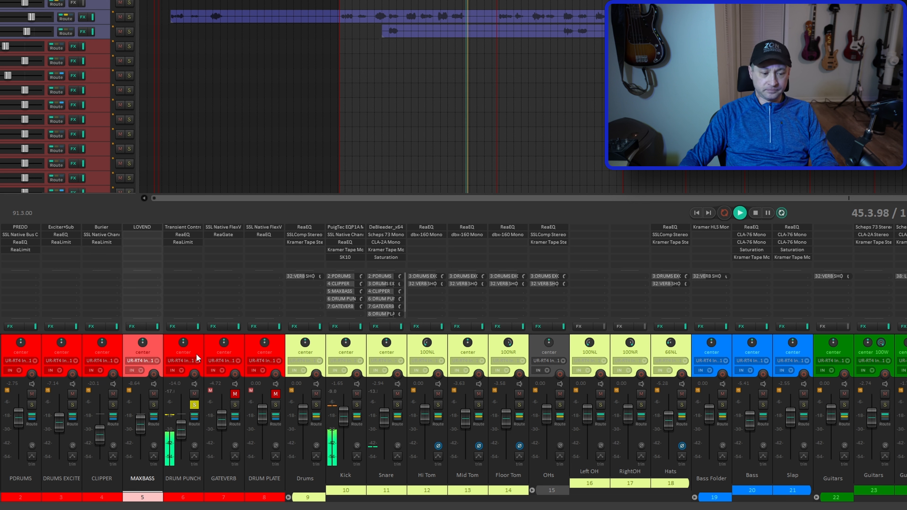
{"action": "left_click", "coordinate": [198, 346]}
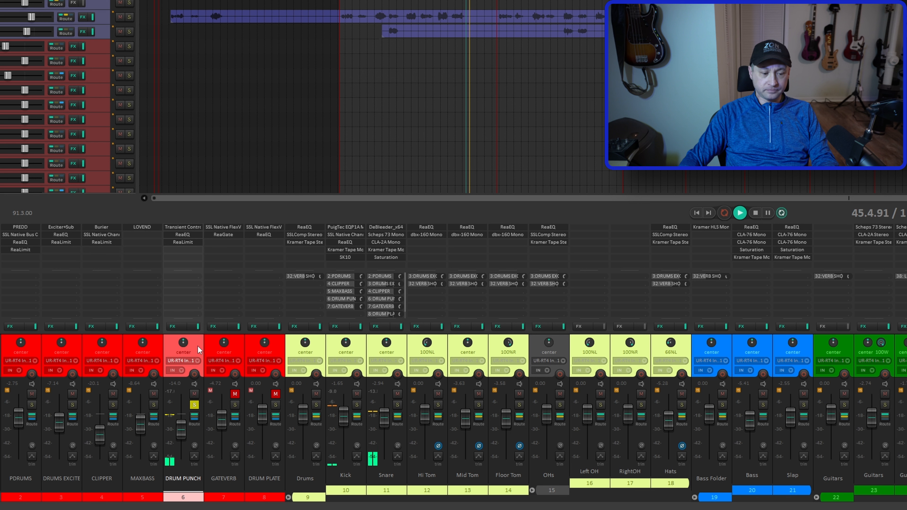
{"action": "key", "text": "space"}
Examine Transient Controller, both ReaEQ bands and ReaLimit in the DRUM PUNCH effects chain, and close the chain
{"action": "left_click", "coordinate": [175, 327]}
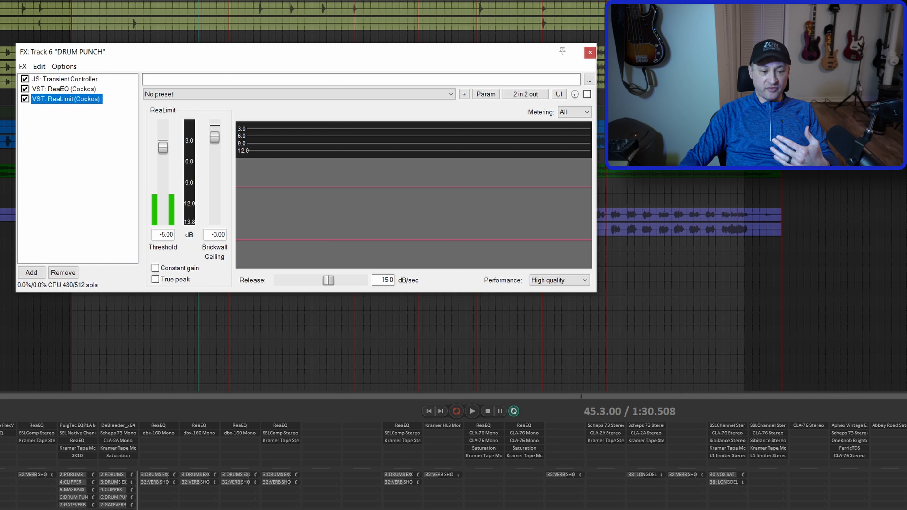
{"action": "left_click", "coordinate": [85, 81]}
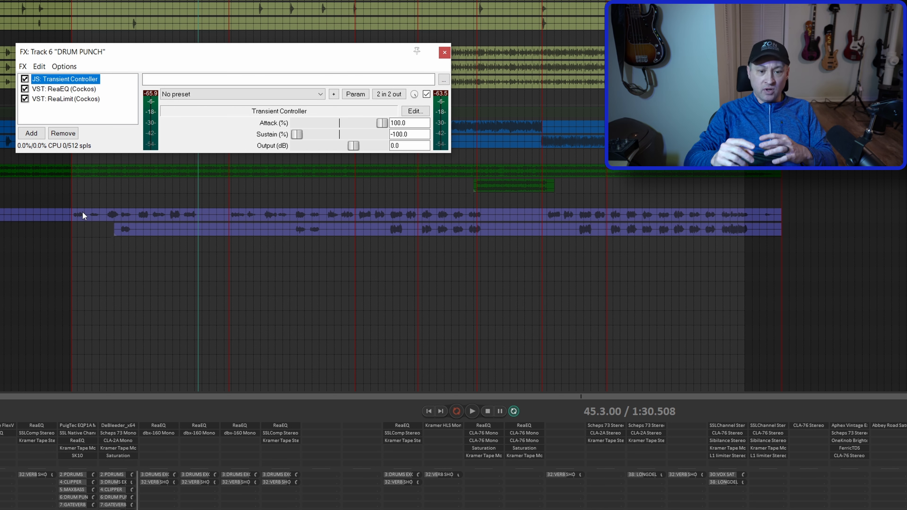
{"action": "left_click", "coordinate": [75, 89]}
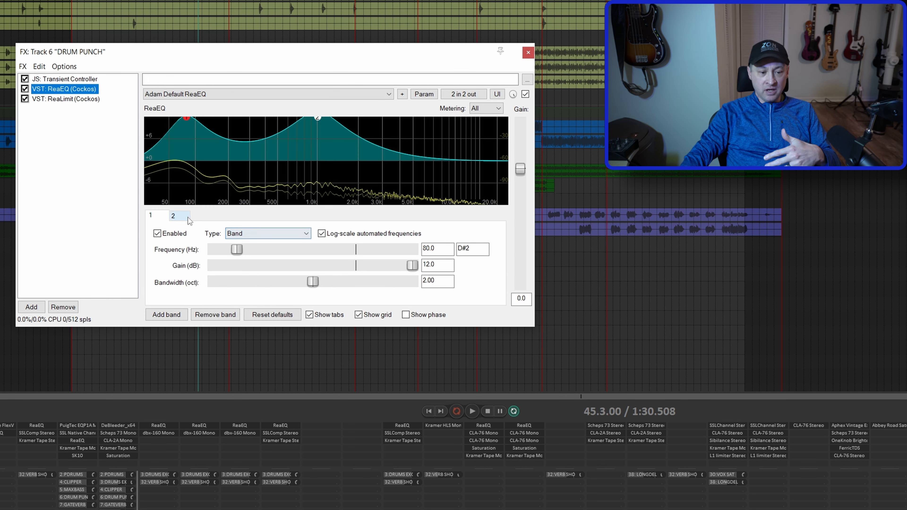
{"action": "left_click", "coordinate": [174, 215]}
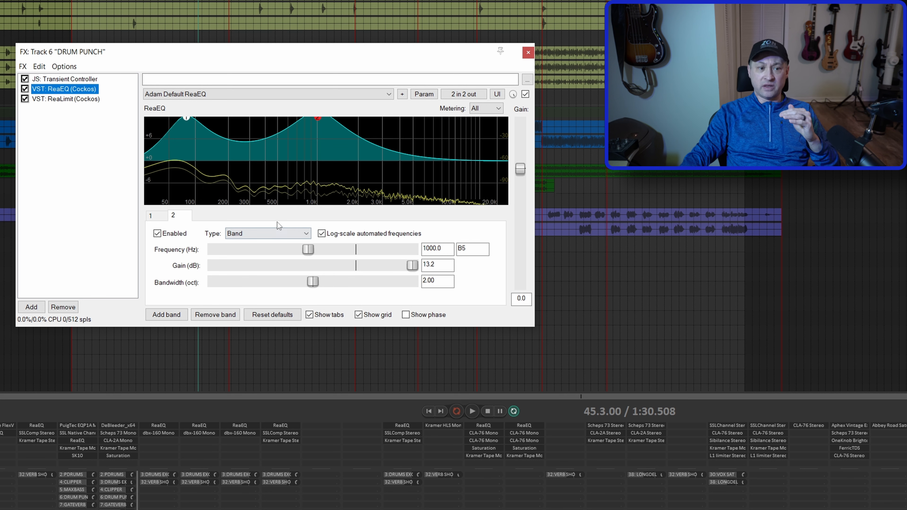
{"action": "left_click", "coordinate": [59, 101]}
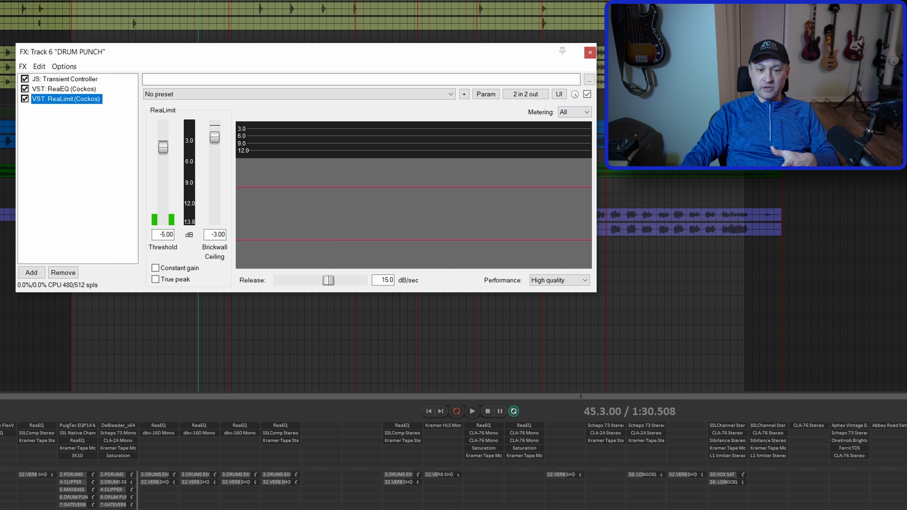
{"action": "left_click", "coordinate": [590, 52]}
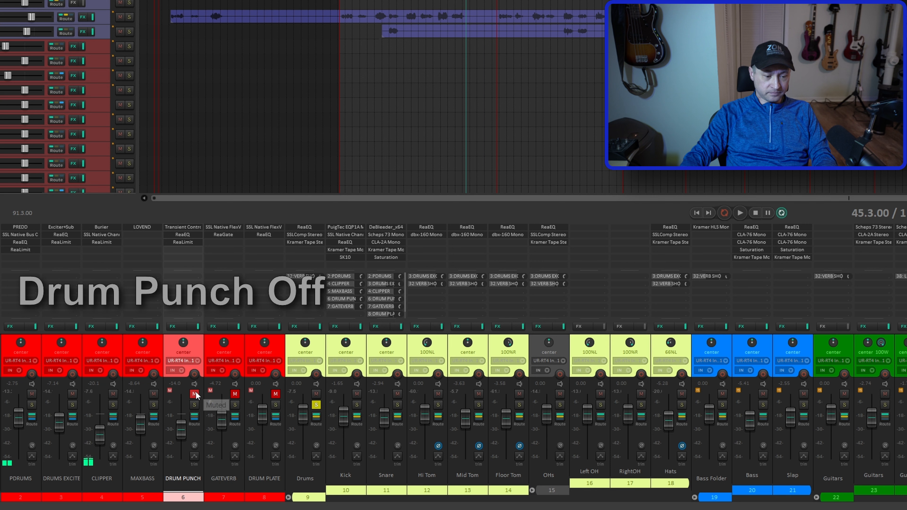
Compare the soloed drum mix with DRUM PUNCH muted and unmuted during playback, leaving DRUM PUNCH unmuted
{"action": "key", "text": "space"}
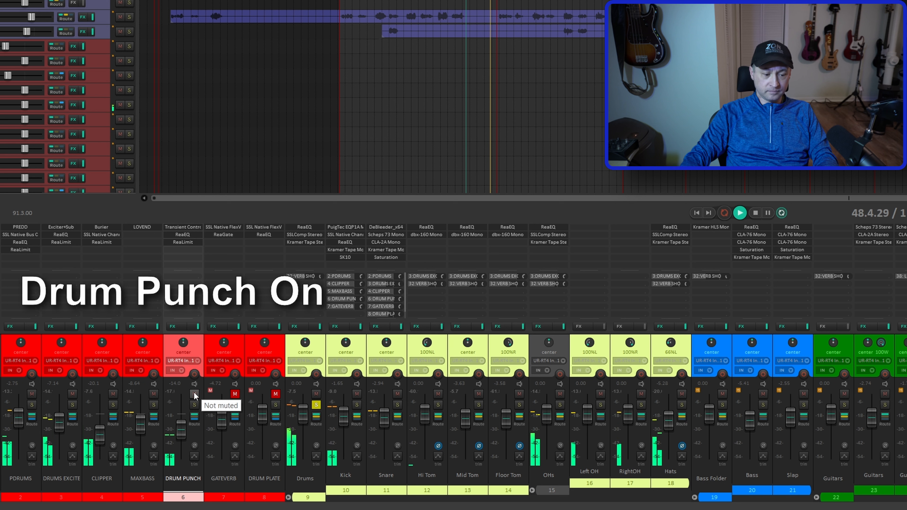
{"action": "left_click", "coordinate": [194, 394]}
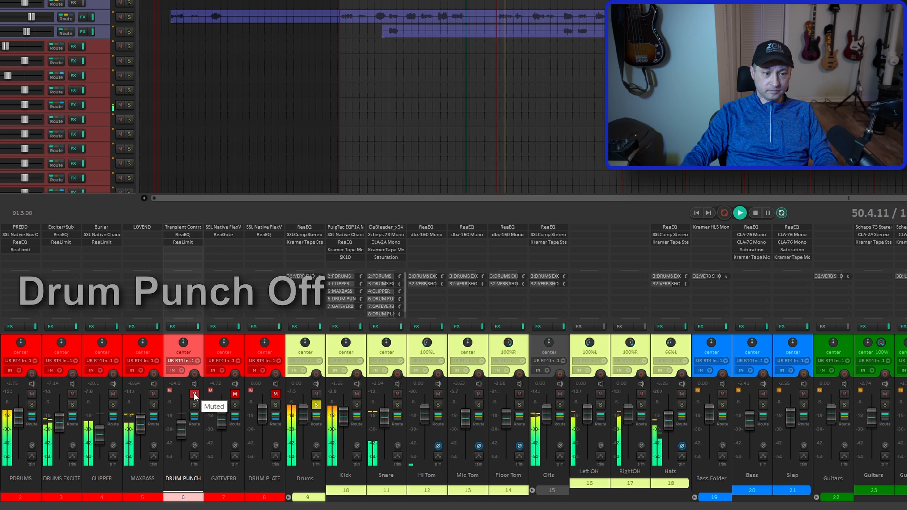
{"action": "left_click", "coordinate": [194, 394]}
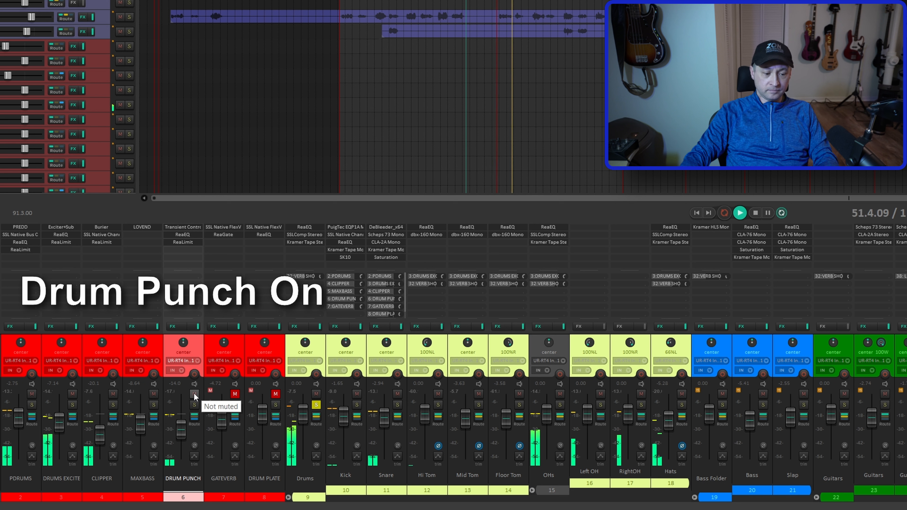
{"action": "key", "text": "space"}
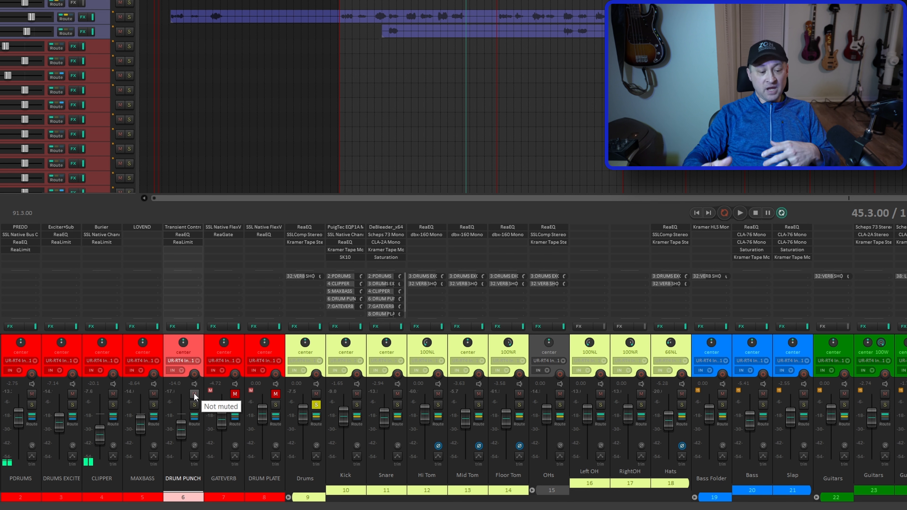
Select GATEVERB, unmute it, solo it exclusively and audition its sound from 45.3.00
{"action": "left_click", "coordinate": [242, 357]}
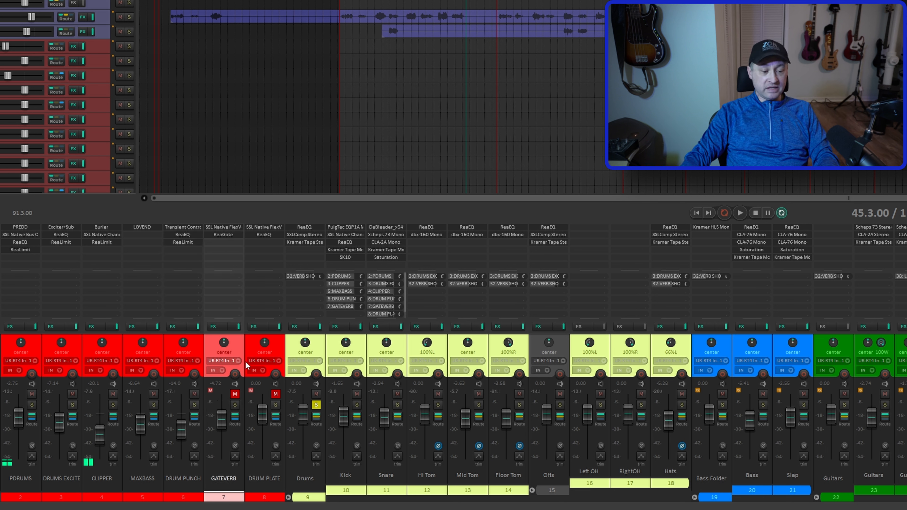
{"action": "left_click", "coordinate": [235, 405]}
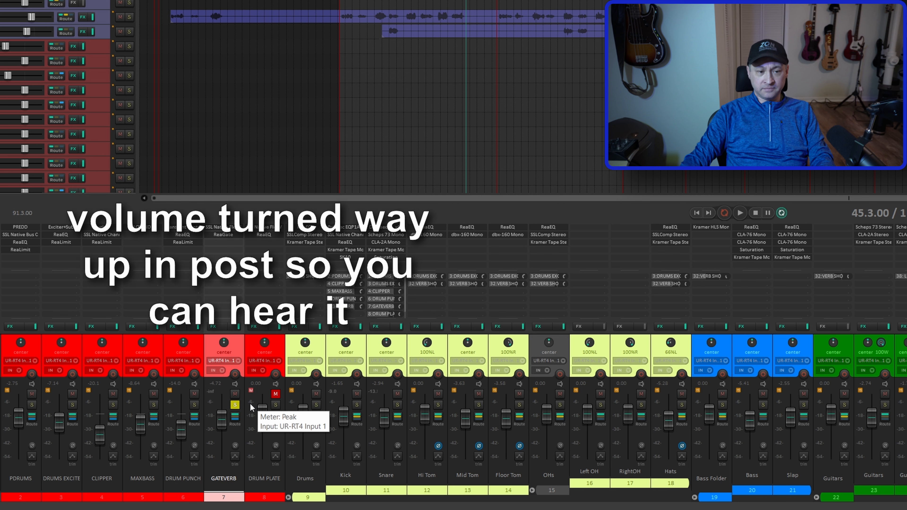
{"action": "key", "text": "space"}
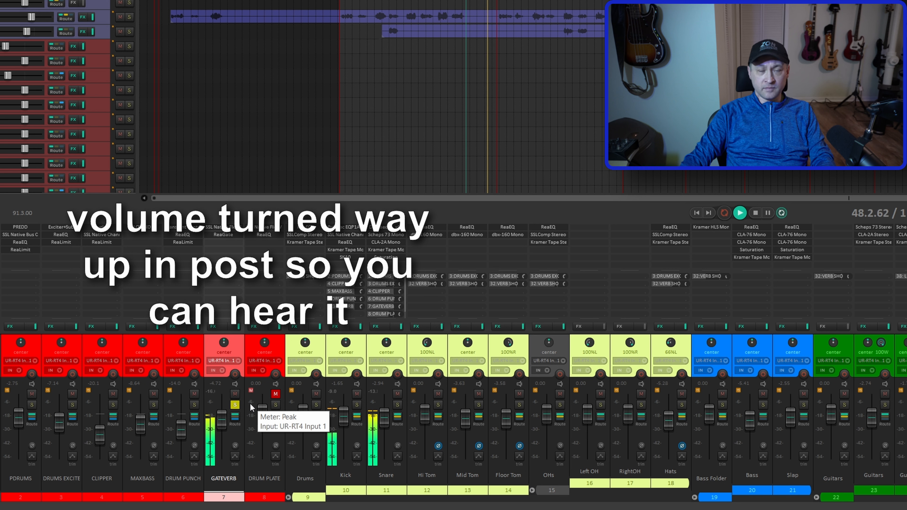
{"action": "key", "text": "space"}
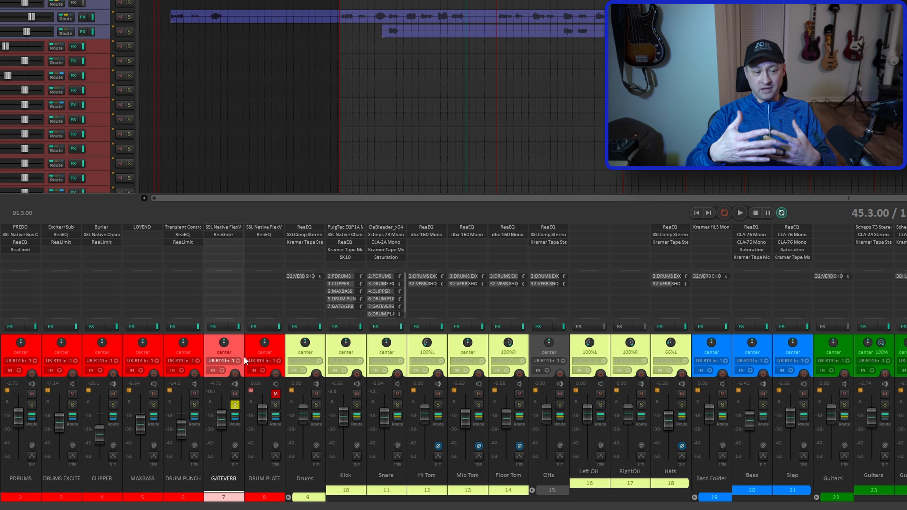
Examine SSL Native FlexVerb and ReaGate in the GATEVERB effects chain, and close the chain
{"action": "left_click", "coordinate": [217, 334]}
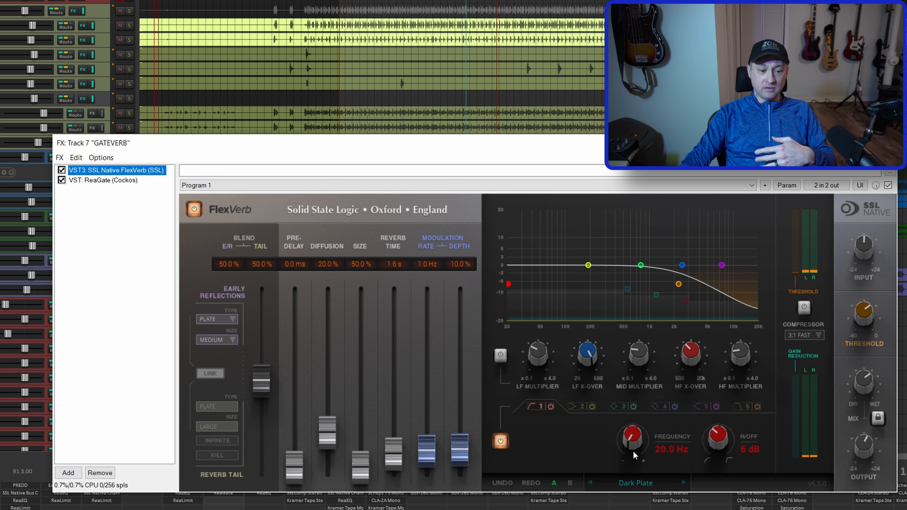
{"action": "left_click", "coordinate": [108, 180]}
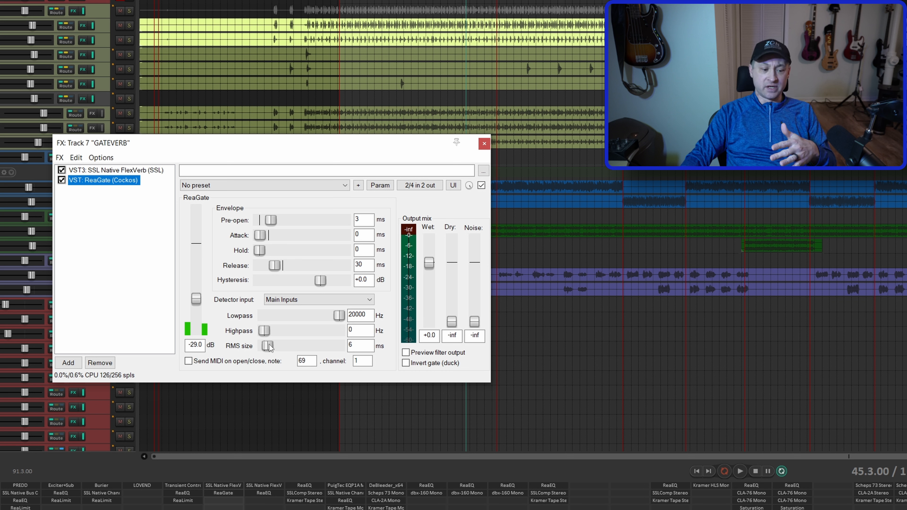
{"action": "left_click", "coordinate": [144, 171]}
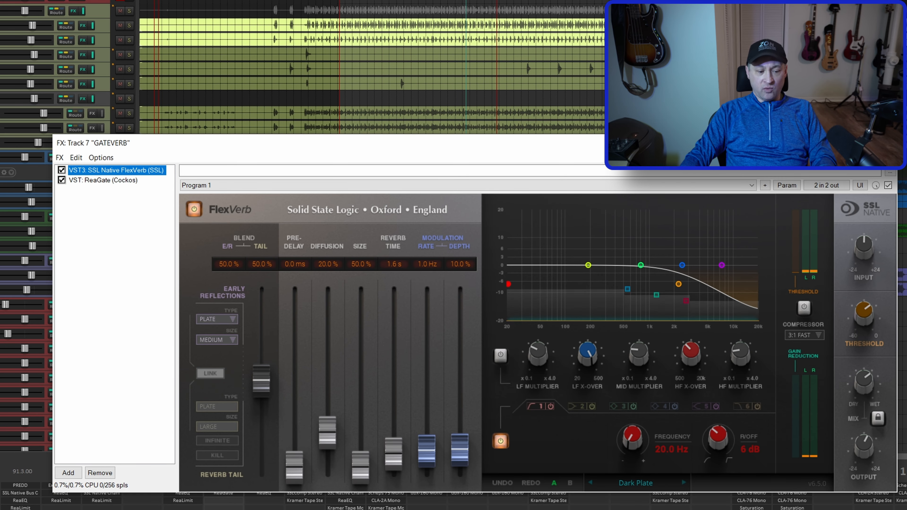
{"action": "left_click", "coordinate": [129, 11]}
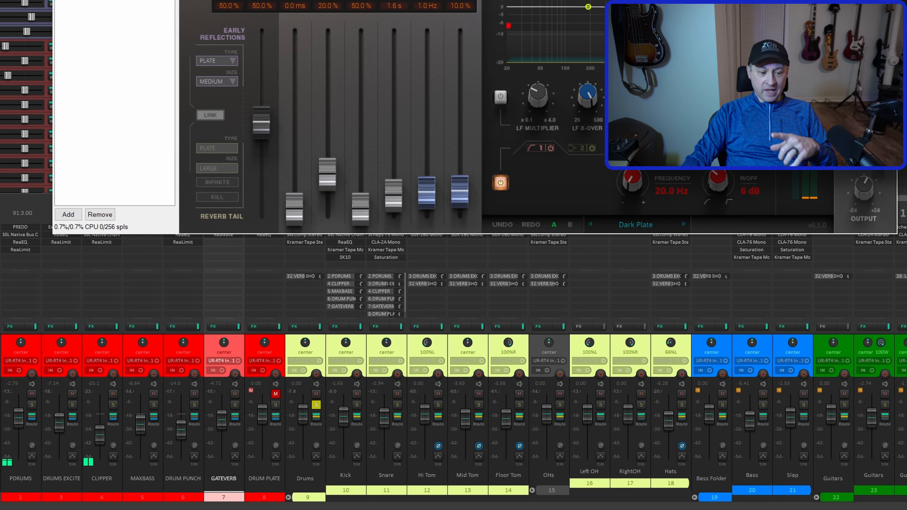
{"action": "left_click", "coordinate": [886, 143]}
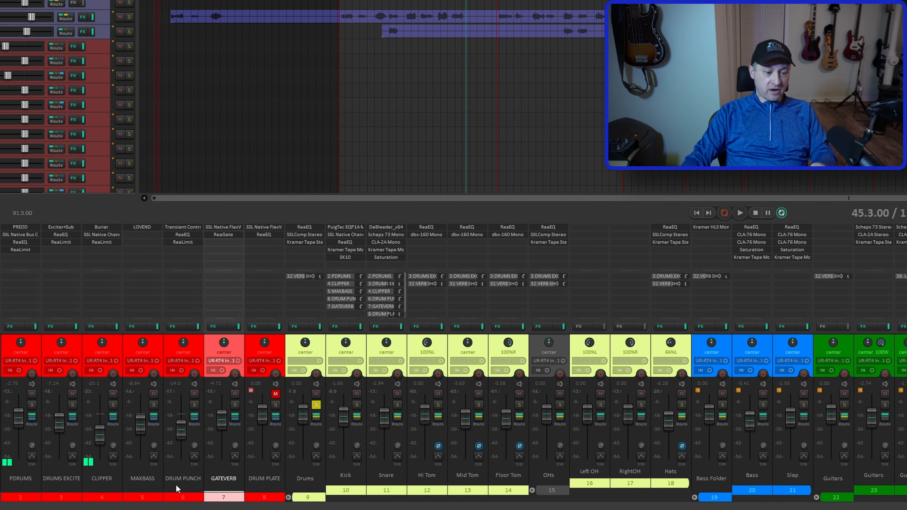
Solo DRUM PLATE exclusively, unmute it and find its send on the Snare track
{"action": "left_click", "coordinate": [275, 406], "text": "ctrl+alt"}
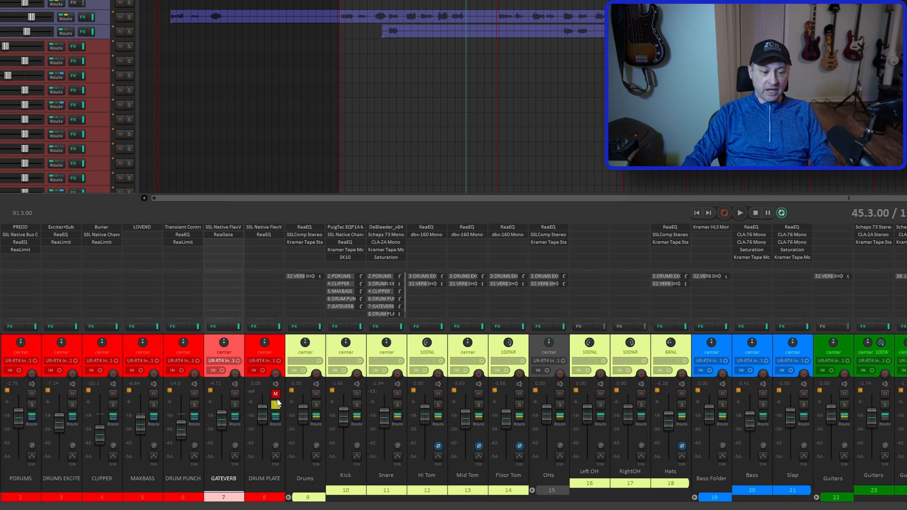
{"action": "left_click", "coordinate": [275, 395]}
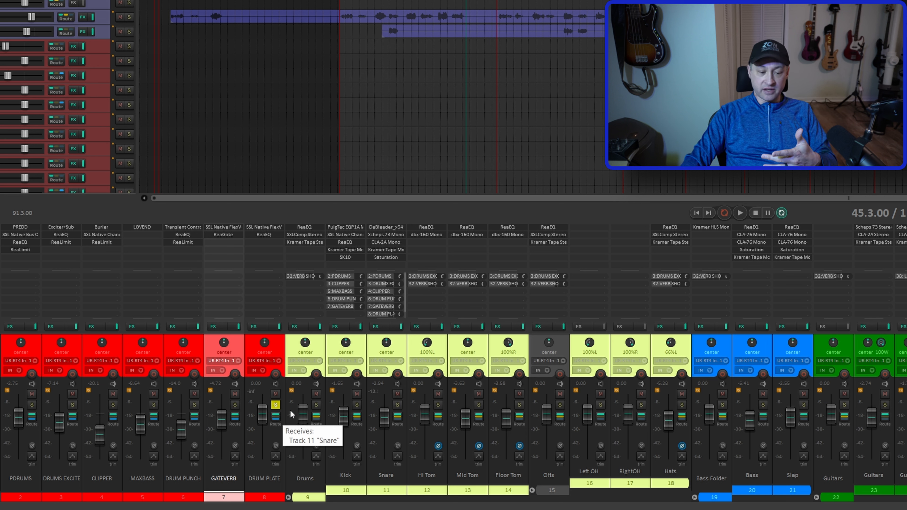
{"action": "scroll", "coordinate": [388, 307], "scroll_direction": "down", "scroll_amount": 1}
{"action": "mouse_move", "coordinate": [385, 306]}
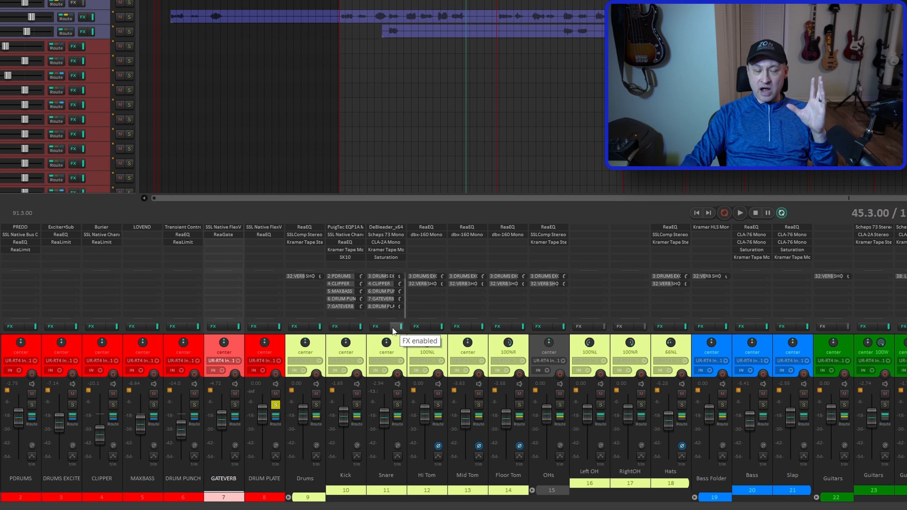
Examine FlexVerb and ReaEQ bands 1 and 6 in the DRUM PLATE effects chain, and audition the reverb with FlexVerb shown
{"action": "left_click", "coordinate": [249, 327]}
{"action": "left_click", "coordinate": [81, 165]}
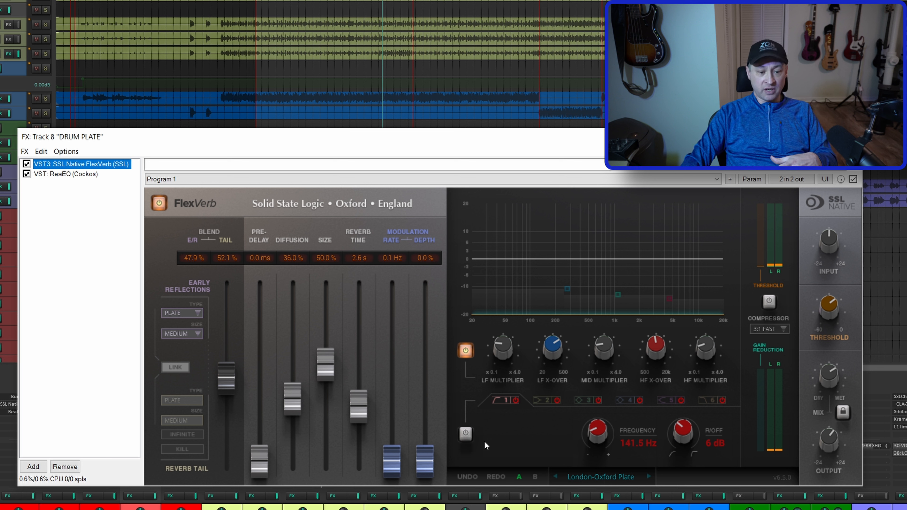
{"action": "left_click", "coordinate": [89, 175]}
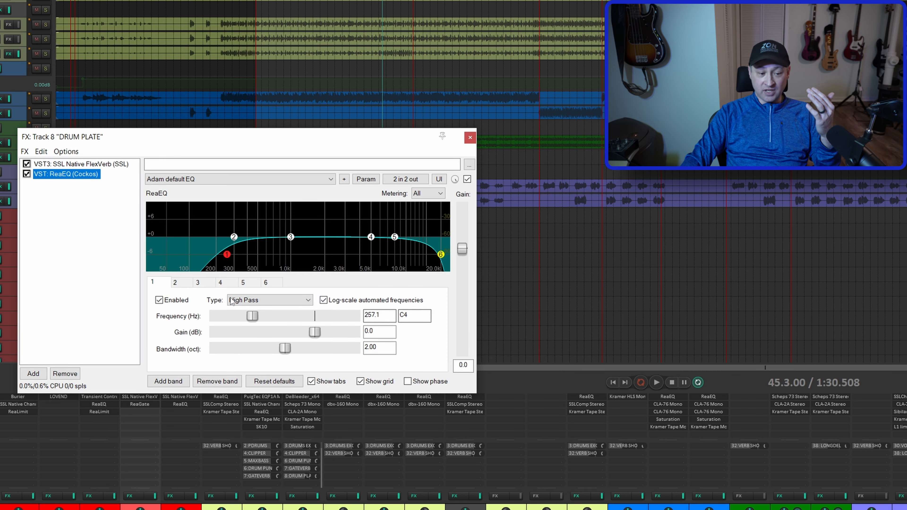
{"action": "left_click", "coordinate": [265, 282]}
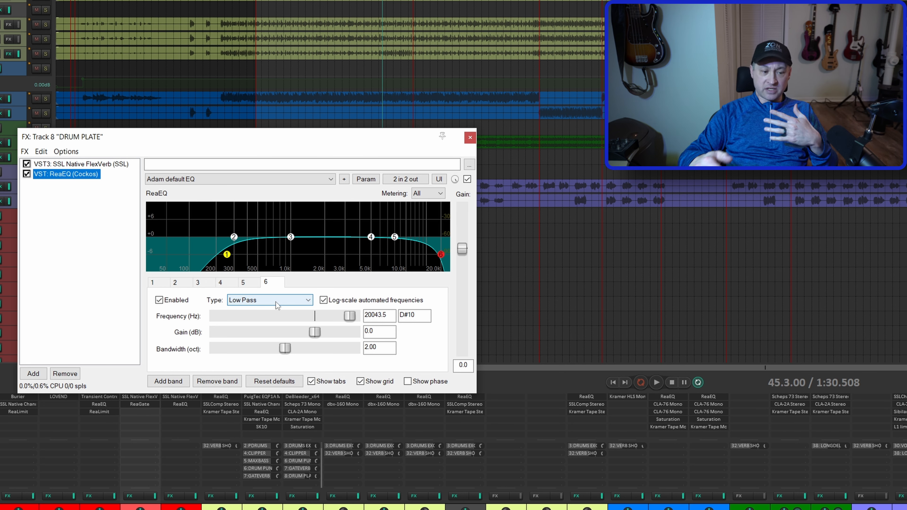
{"action": "left_click", "coordinate": [81, 164]}
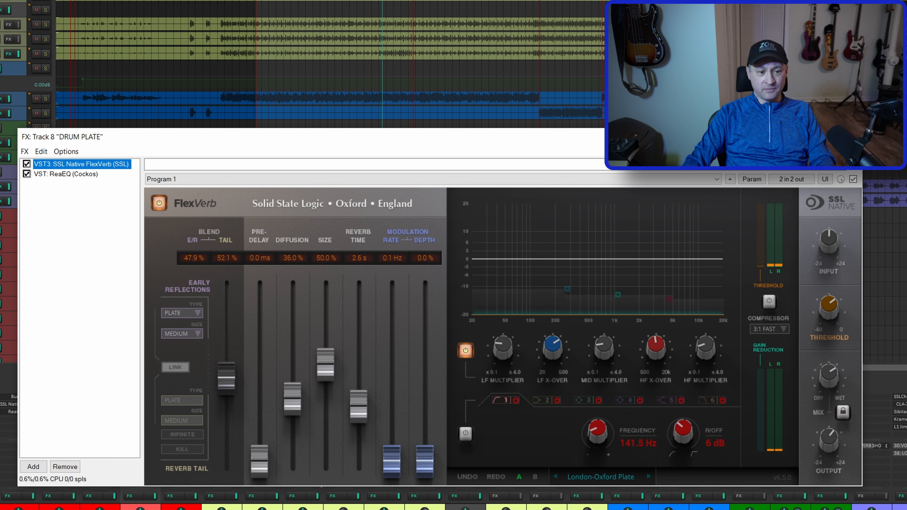
{"action": "key", "text": "space"}
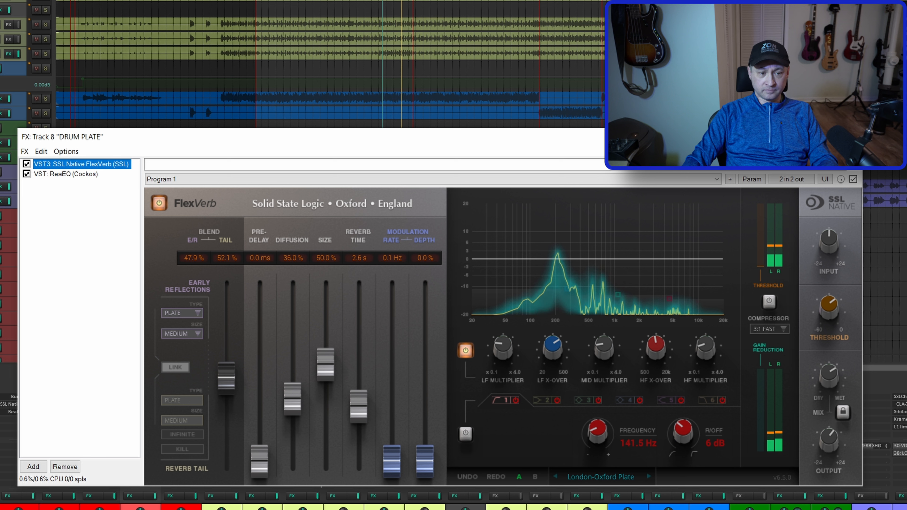
{"action": "key", "text": "space"}
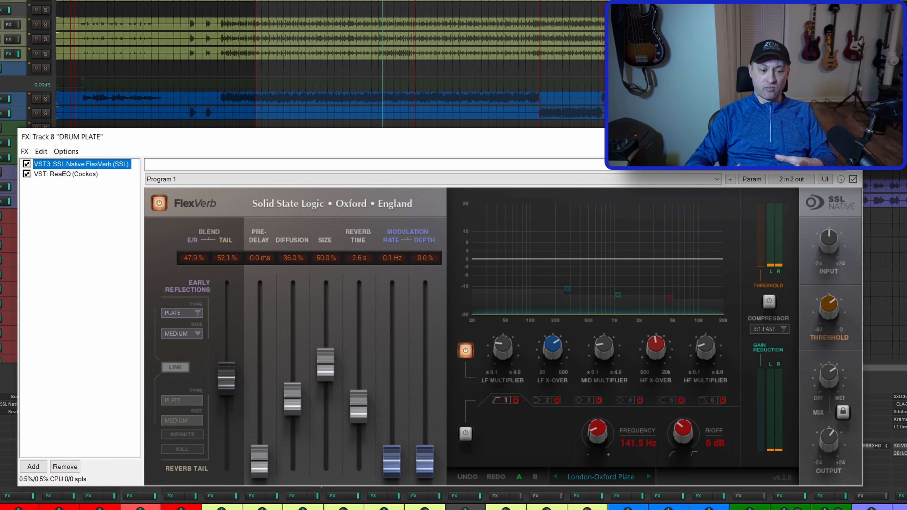
Solo the Drums folder and close the DRUM PLATE effects chain after moving its window clear of the mixer
{"action": "left_click_drag", "start_coordinate": [391, 139], "coordinate": [396, 89]}
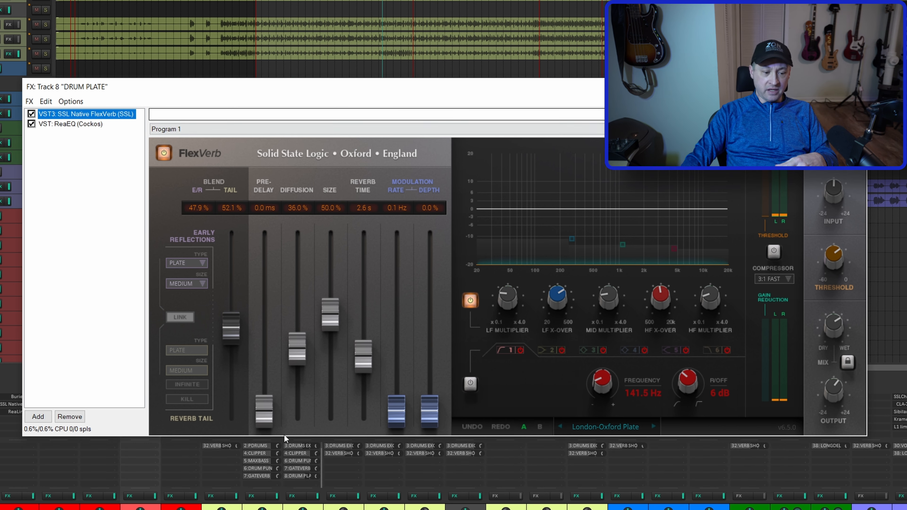
{"action": "left_click", "coordinate": [300, 509]}
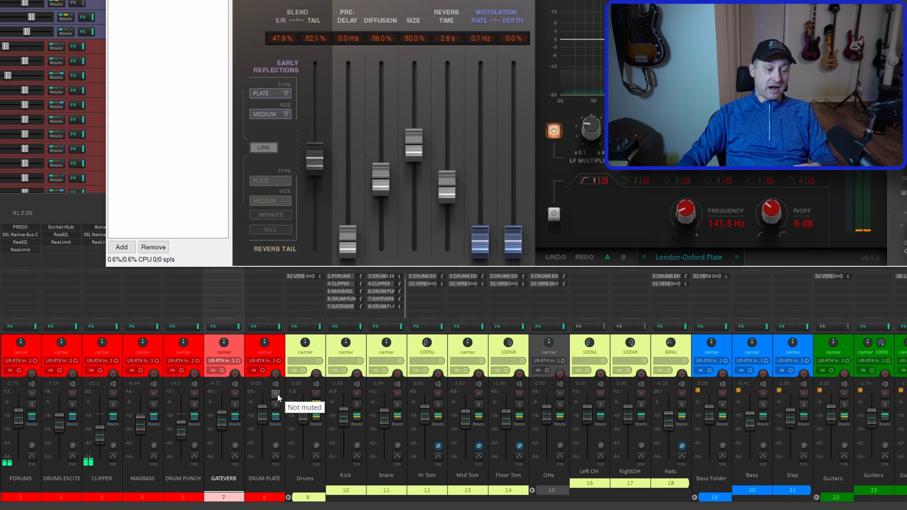
{"action": "left_click", "coordinate": [316, 405]}
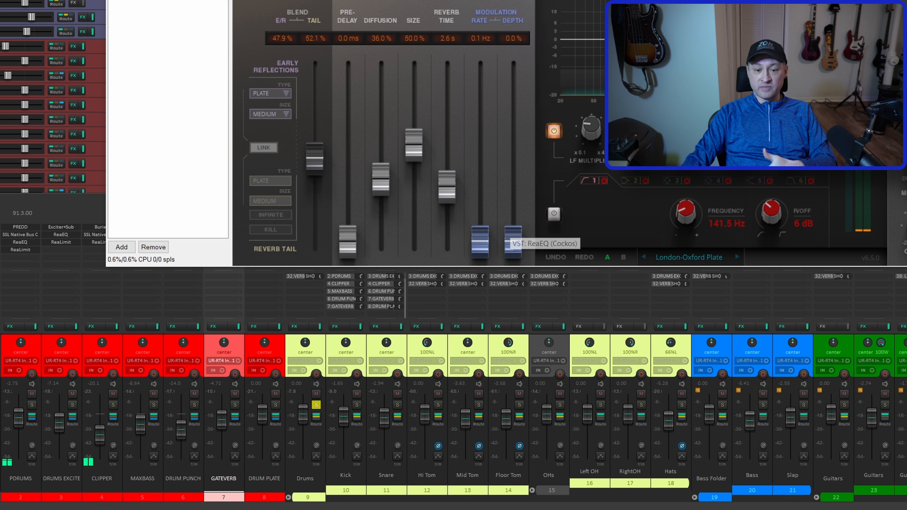
{"action": "key", "text": "Escape"}
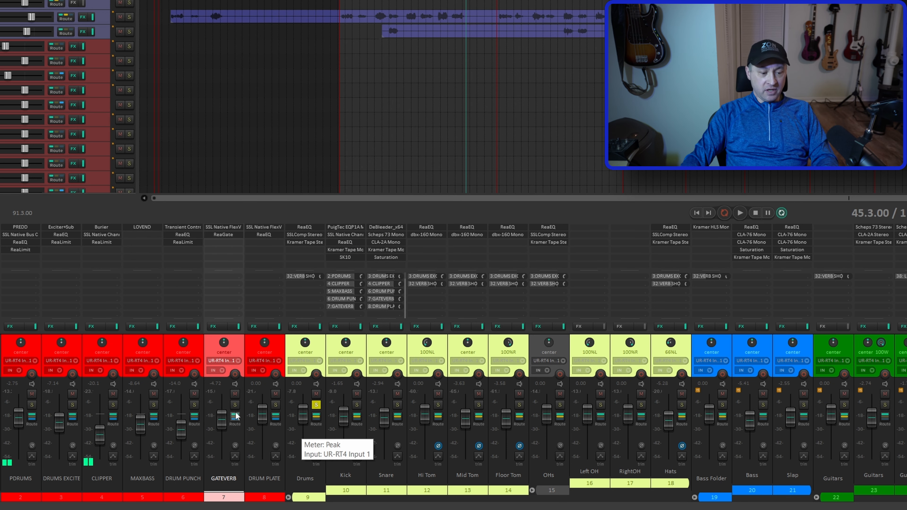
Select the tracks from DRUMS EXCITER through DRUM PLATE and compare the soloed drums with them muted and unmuted
{"action": "left_click", "coordinate": [72, 344]}
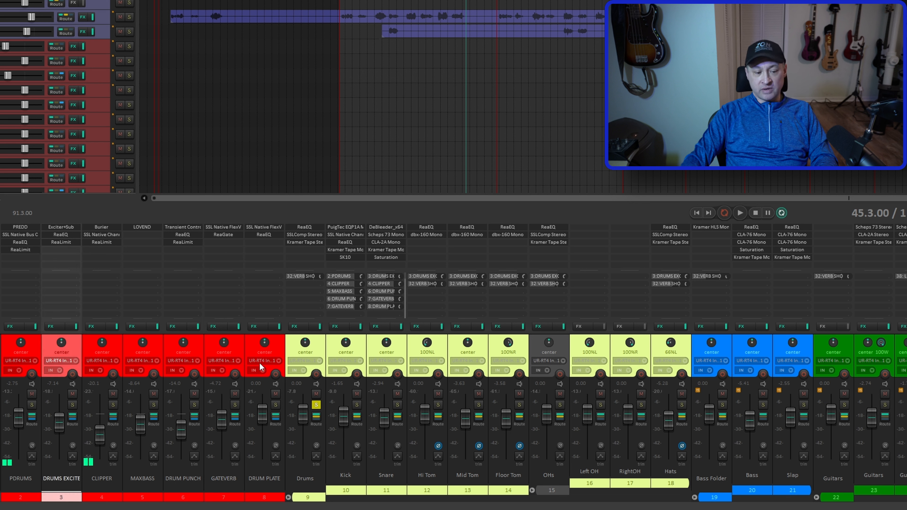
{"action": "left_click", "coordinate": [279, 349], "text": "shift"}
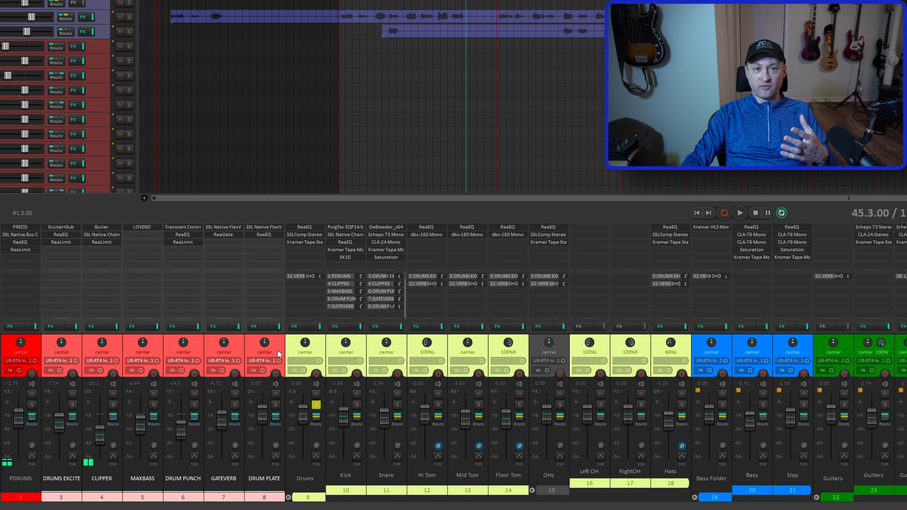
{"action": "left_click", "coordinate": [276, 394]}
{"action": "key", "text": "space"}
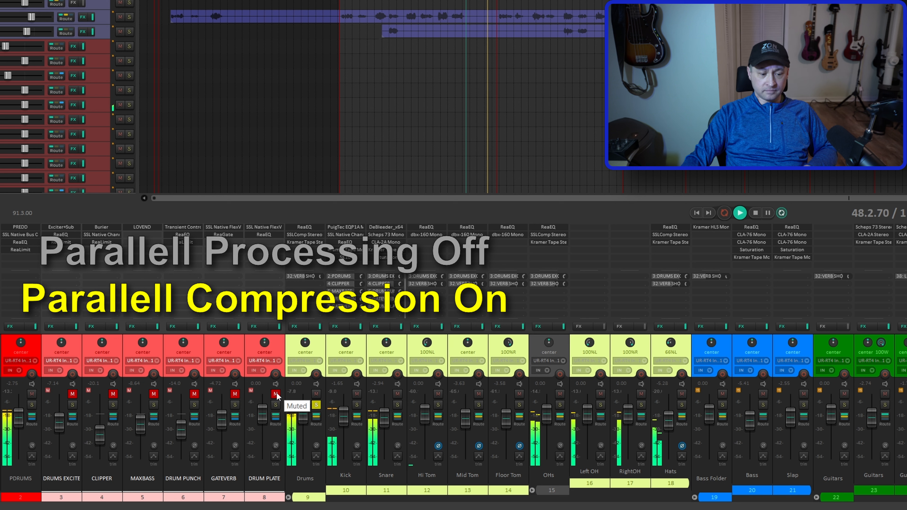
{"action": "left_click", "coordinate": [276, 394]}
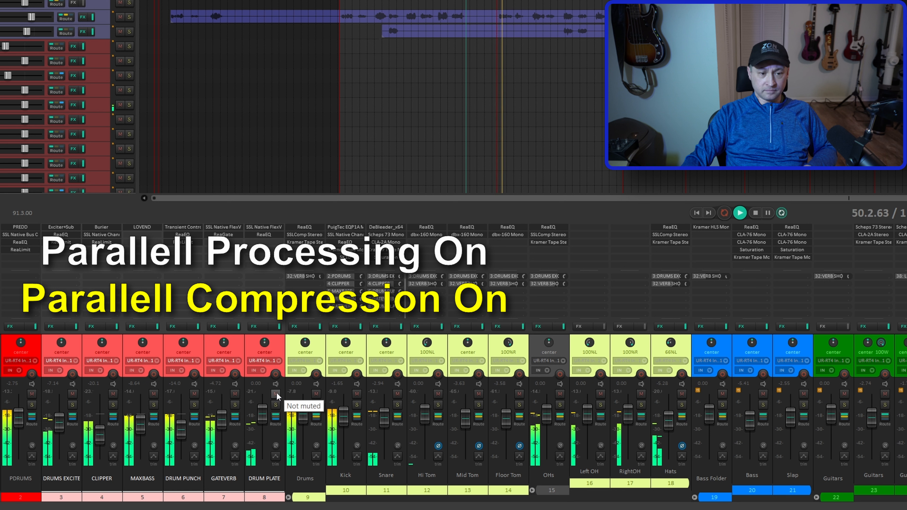
{"action": "left_click", "coordinate": [276, 394]}
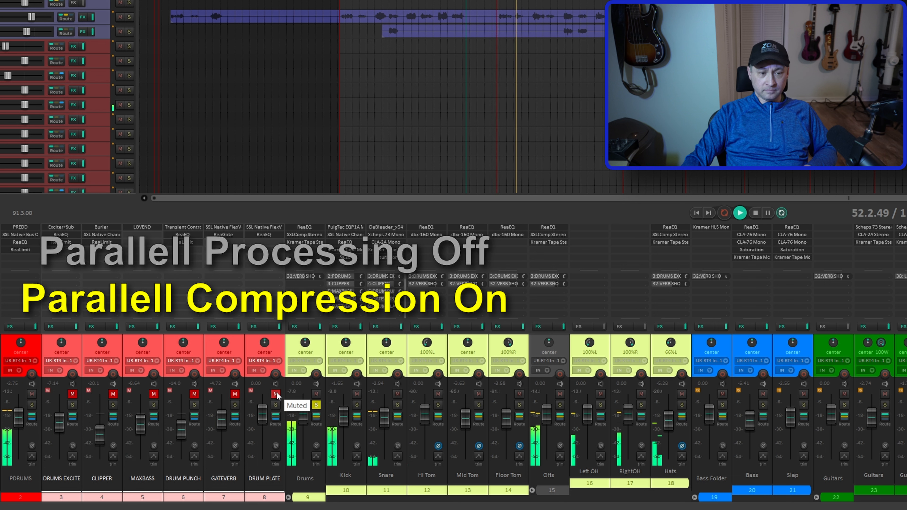
{"action": "left_click", "coordinate": [277, 394]}
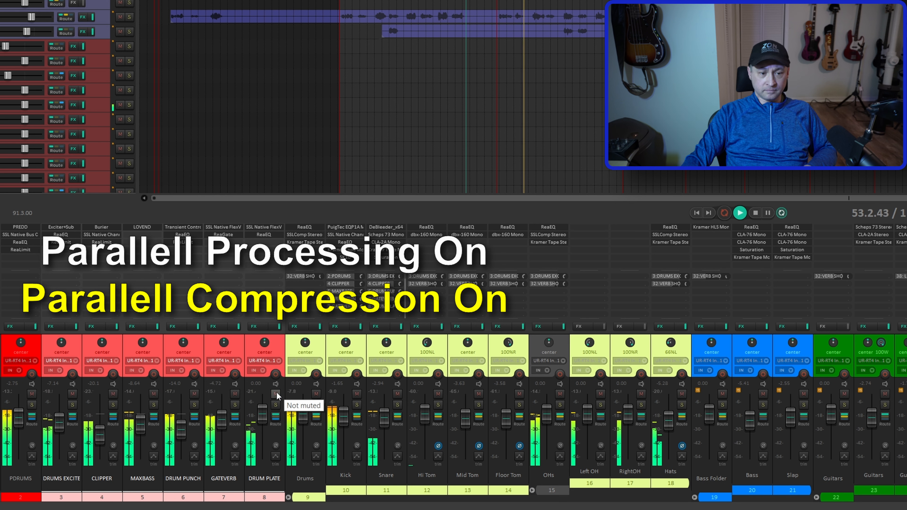
{"action": "key", "text": "space"}
Unsolo the Drums folder and compare the full mix with the selected parallel tracks muted and unmuted, leaving them unmuted
{"action": "left_click", "coordinate": [277, 393]}
{"action": "left_click", "coordinate": [316, 405]}
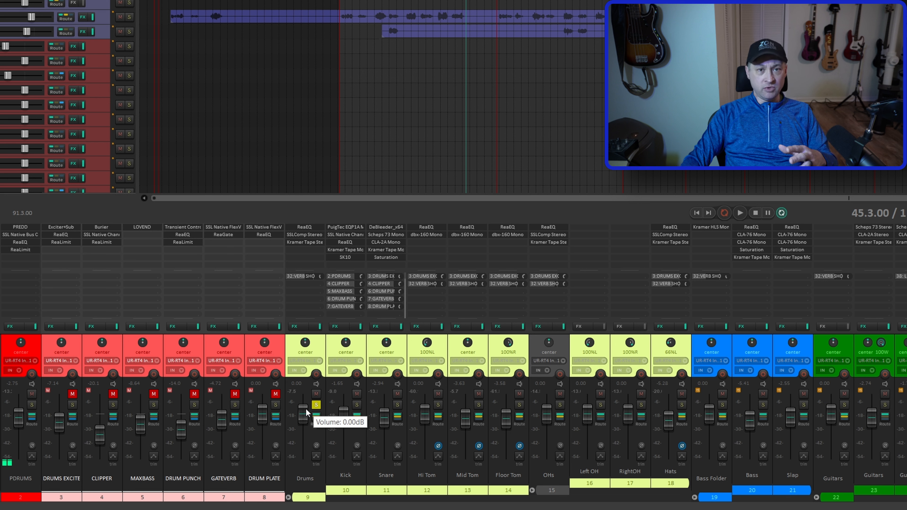
{"action": "left_click", "coordinate": [316, 405]}
{"action": "key", "text": "space"}
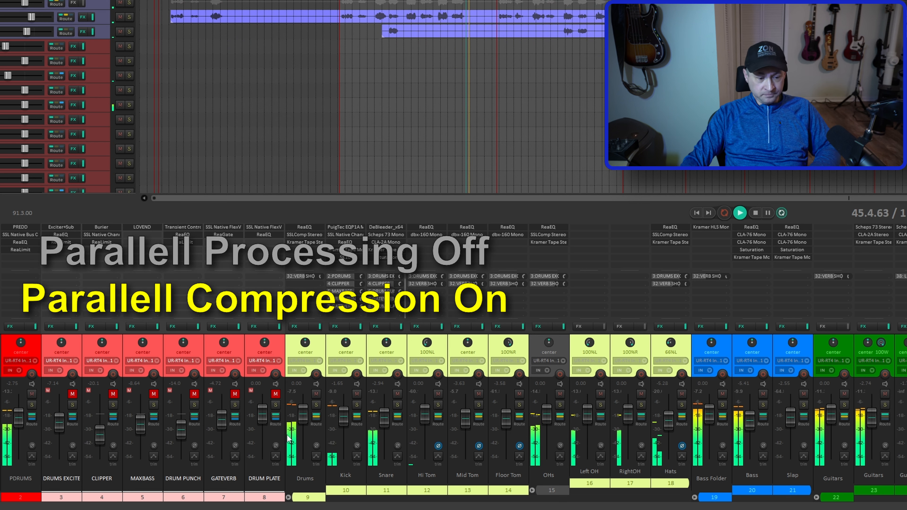
{"action": "left_click", "coordinate": [276, 394]}
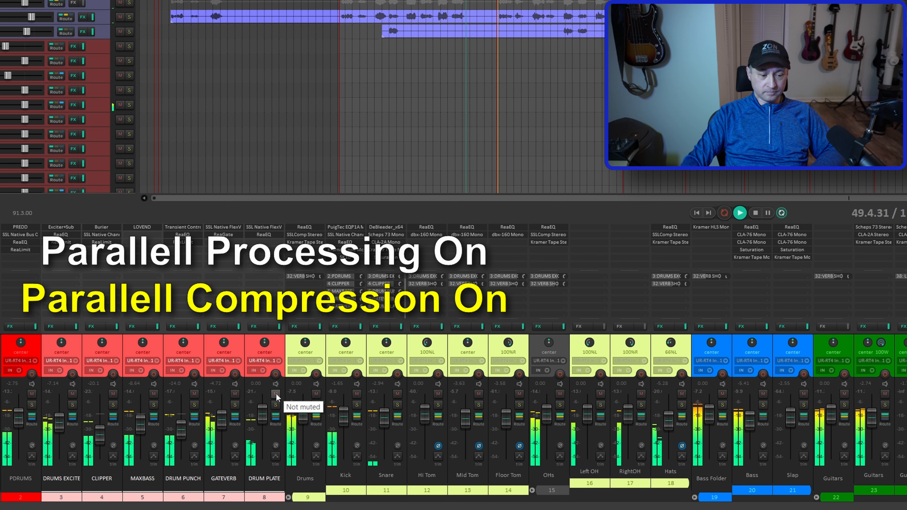
{"action": "left_click", "coordinate": [276, 394]}
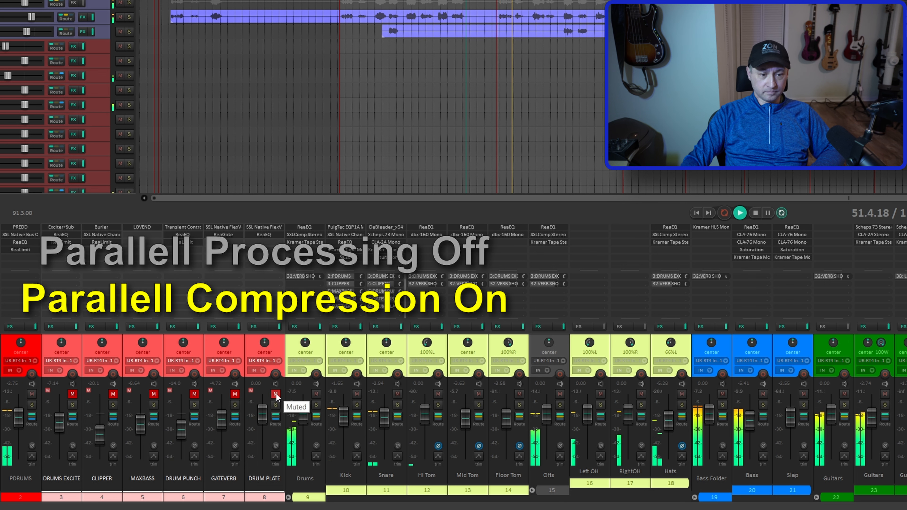
{"action": "left_click", "coordinate": [276, 394]}
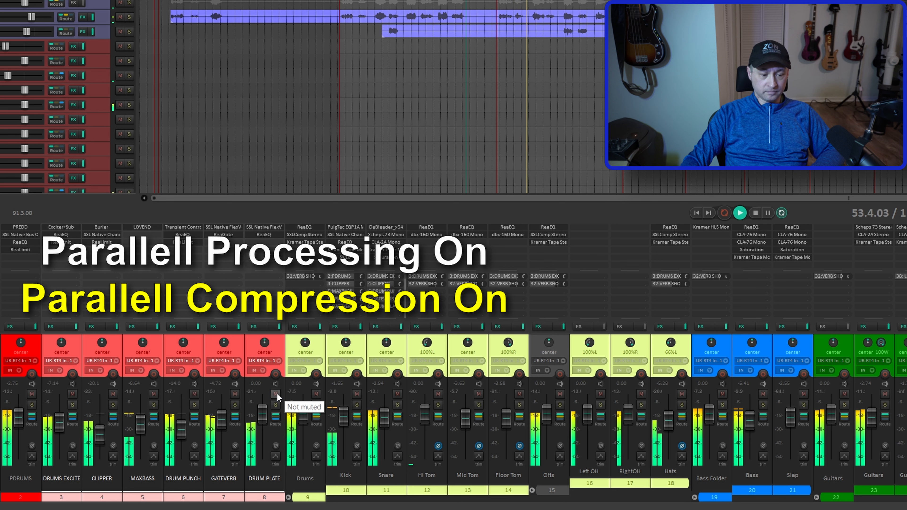
{"action": "key", "text": "space"}
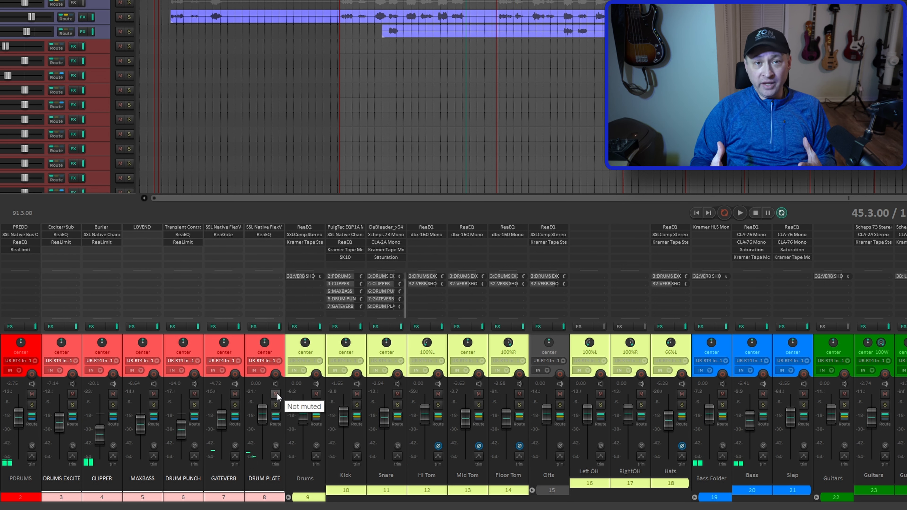